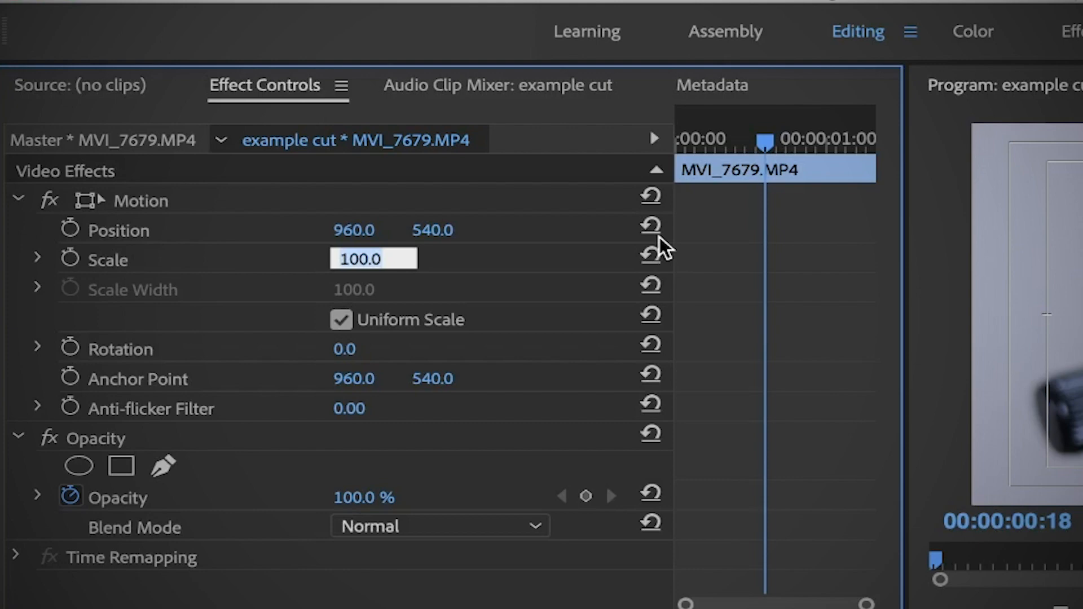
Set the Scale of MVI_7679.MP4 to 120 and add a Position keyframe on its last frame at 00:00:01:09.
{"action": "type", "text": "0"}
{"action": "key", "text": "Return"}
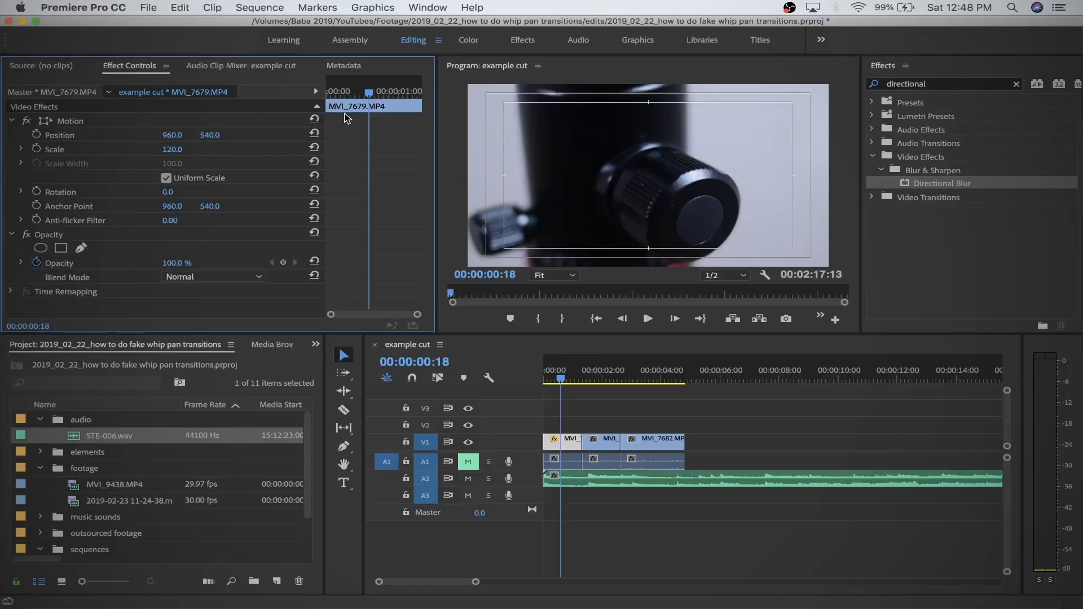
{"action": "left_click_drag", "start_coordinate": [370, 96], "coordinate": [423, 87]}
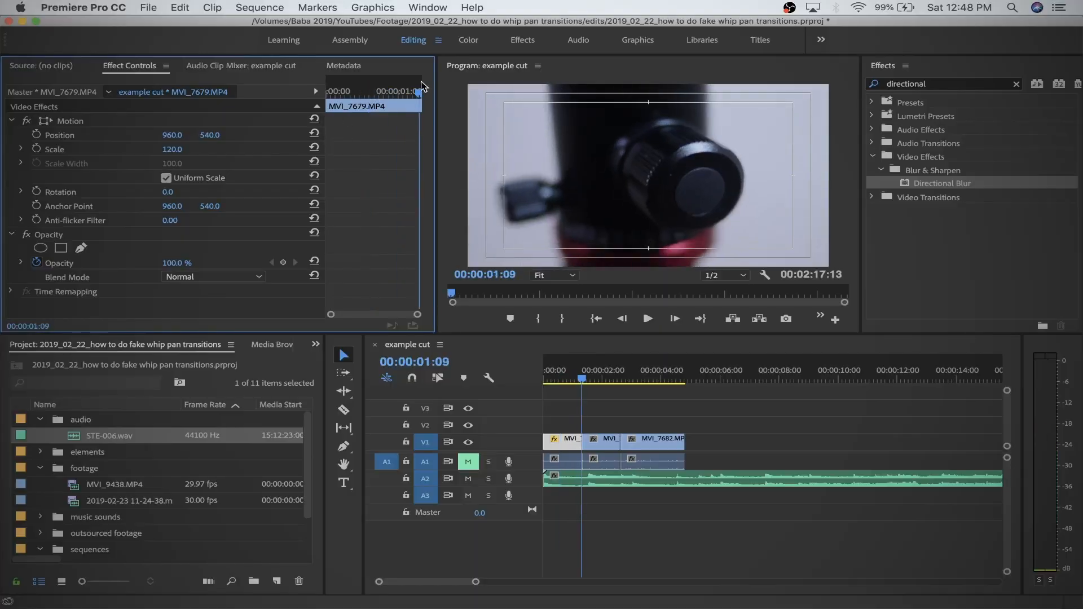
{"action": "key", "text": "Right"}
{"action": "key", "text": "Right"}
{"action": "key", "text": "Left"}
{"action": "key", "text": "Left"}
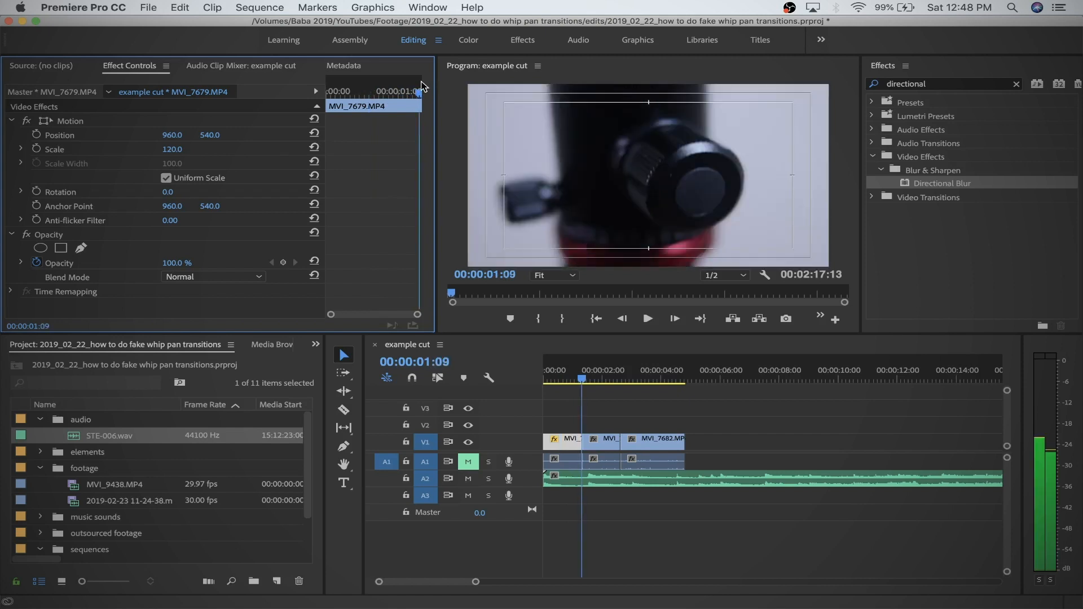
{"action": "left_click", "coordinate": [38, 135]}
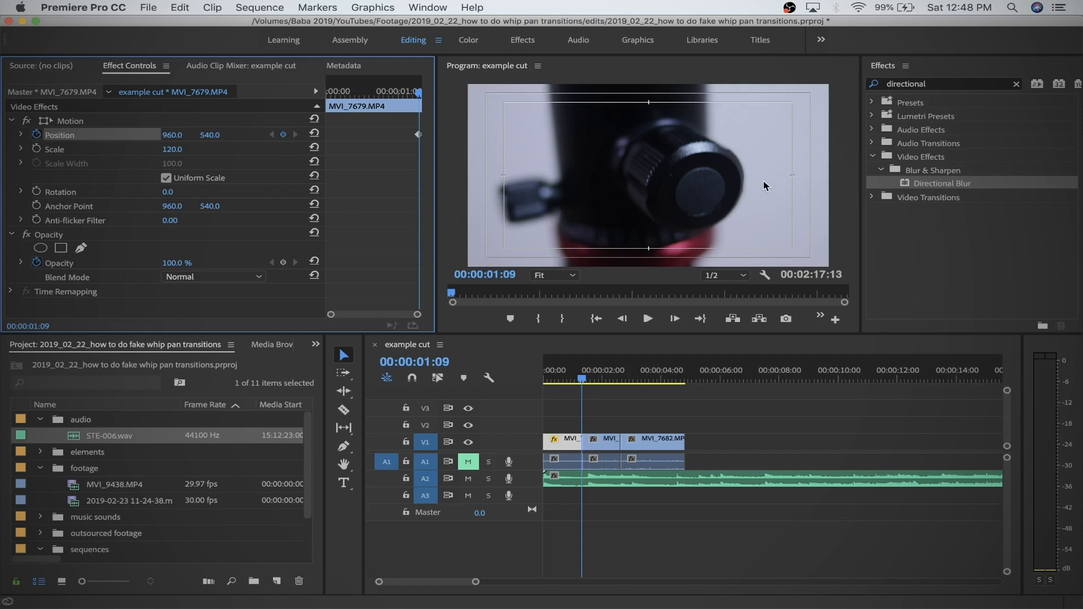
Add a Position keyframe at 00:00:00:29 with horizontal position 774, and set the keyframe at 00:00:01:09 to 1145.
{"action": "key", "text": "shift+Left"}
{"action": "key", "text": "shift+Left"}
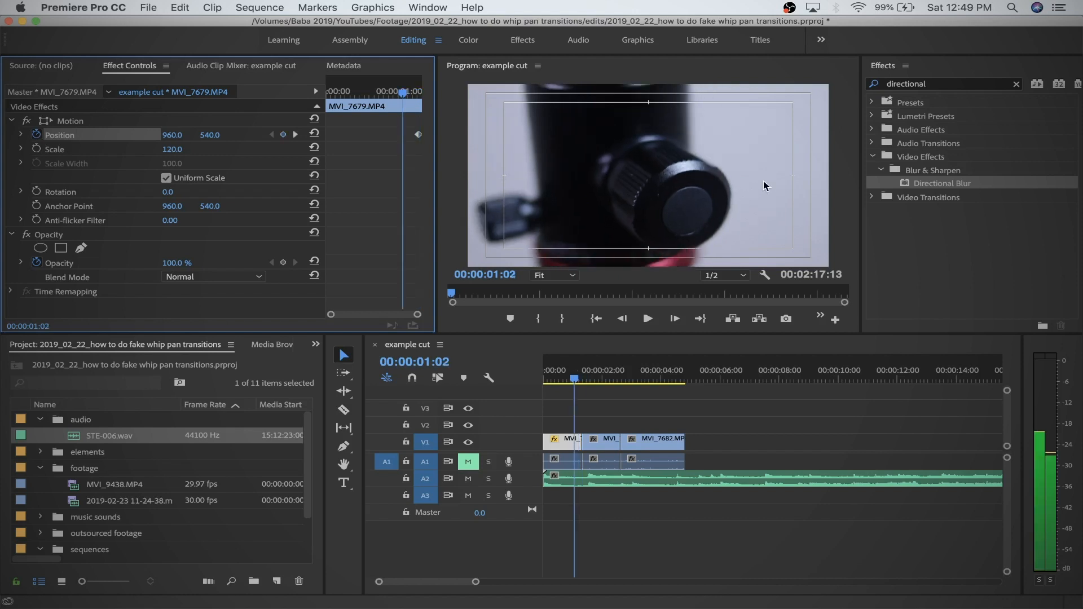
{"action": "left_click", "coordinate": [284, 135]}
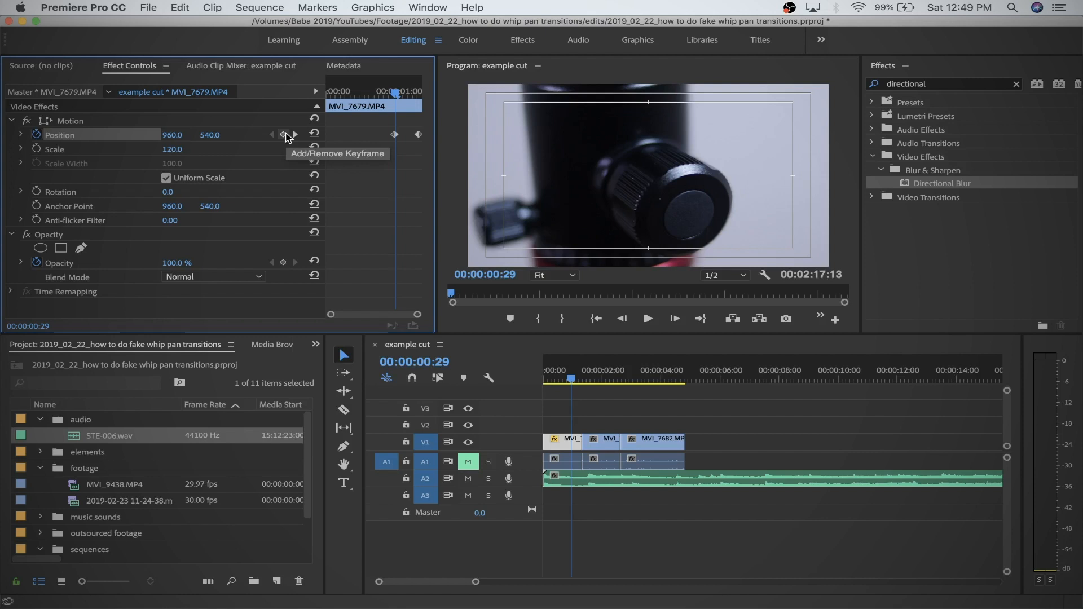
{"action": "left_click_drag", "start_coordinate": [170, 138], "coordinate": [63, 138]}
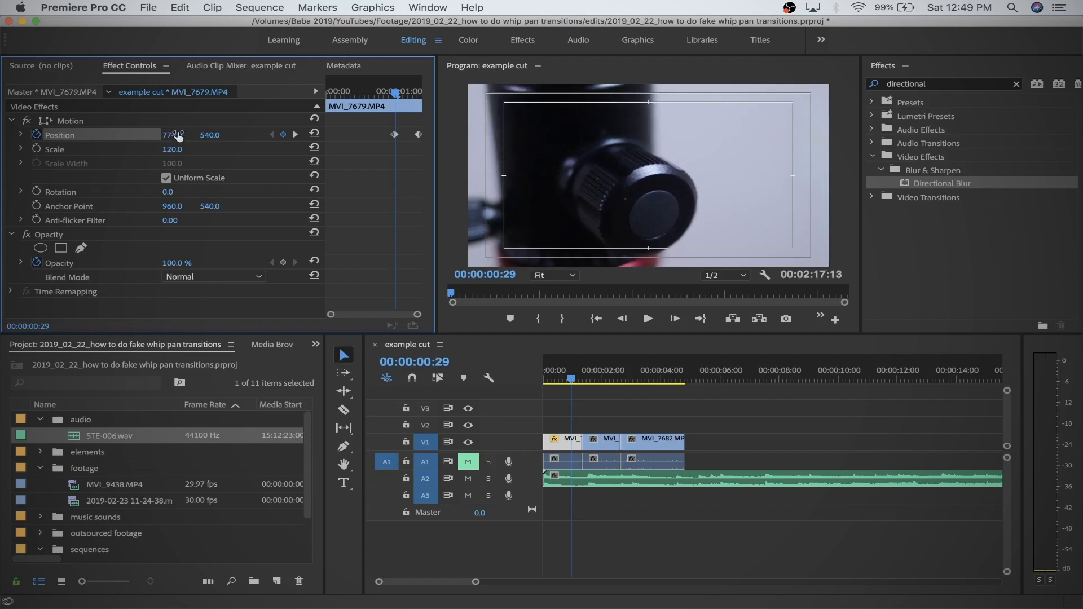
{"action": "left_click", "coordinate": [295, 135]}
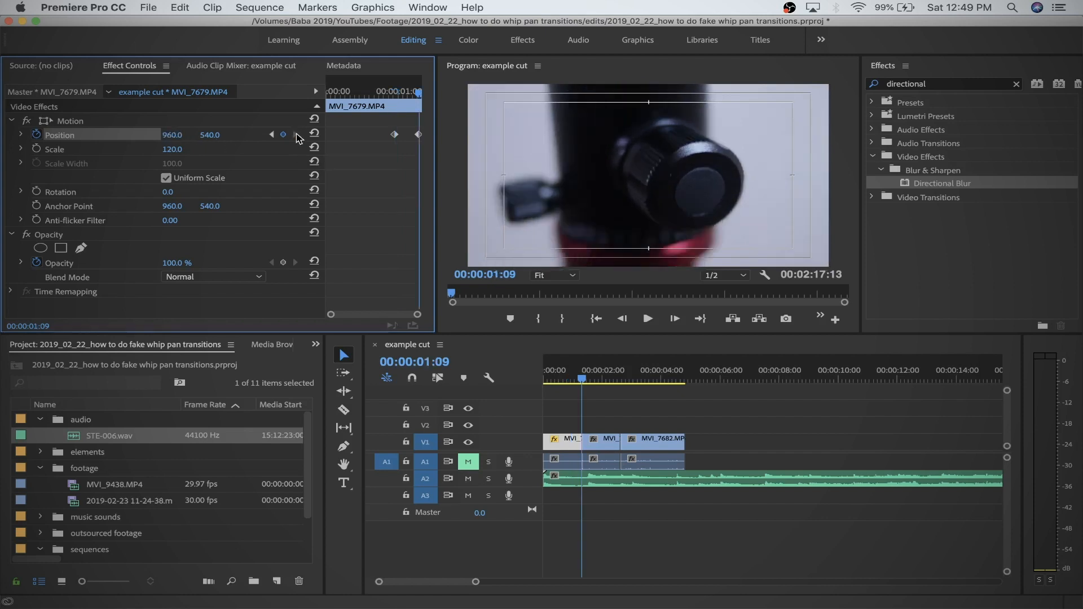
{"action": "mouse_move", "coordinate": [168, 133]}
{"action": "left_mouse_down"}
{"action": "mouse_move", "coordinate": [224, 133]}
{"action": "mouse_move", "coordinate": [178, 135]}
{"action": "left_mouse_up"}
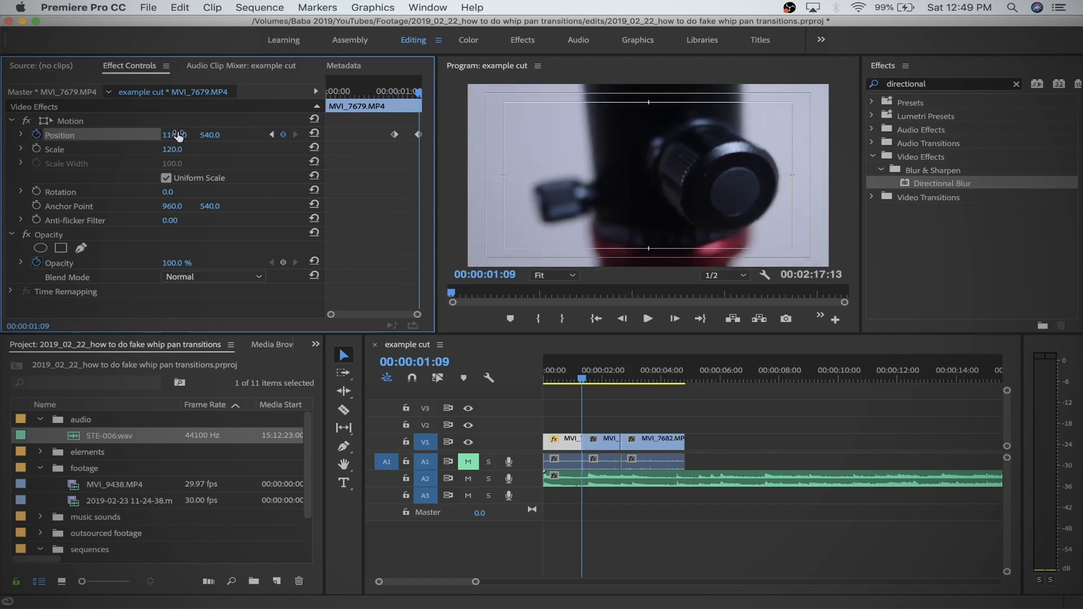
{"action": "right_click", "coordinate": [395, 136]}
{"action": "mouse_move", "coordinate": [443, 251]}
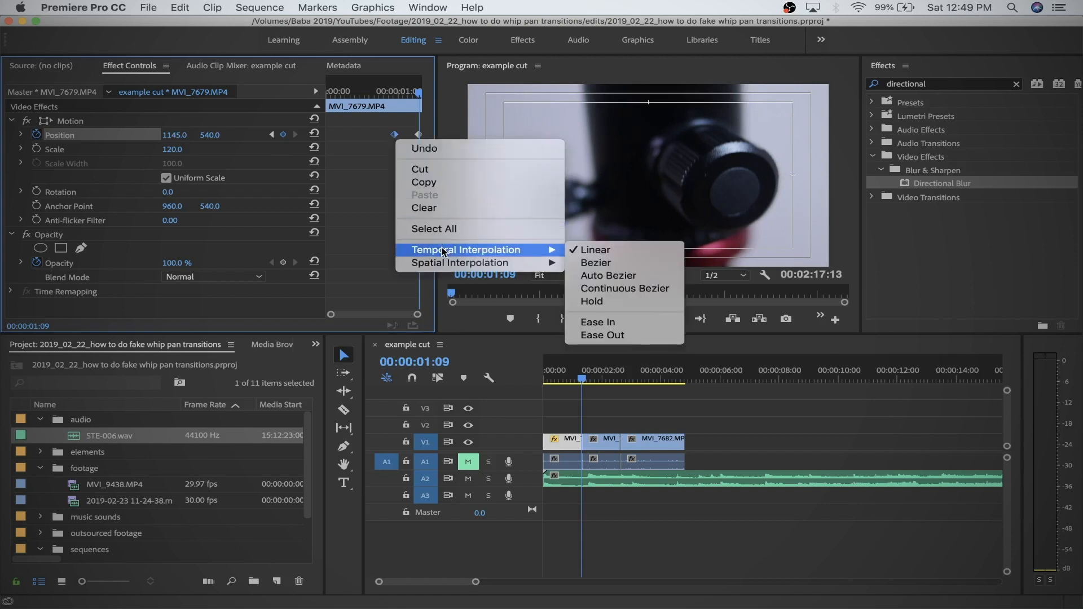
{"action": "left_click", "coordinate": [350, 196]}
Play back MVI_7679.MP4 repeatedly from just before the first Position keyframe to preview the sideways movement.
{"action": "left_click", "coordinate": [382, 89]}
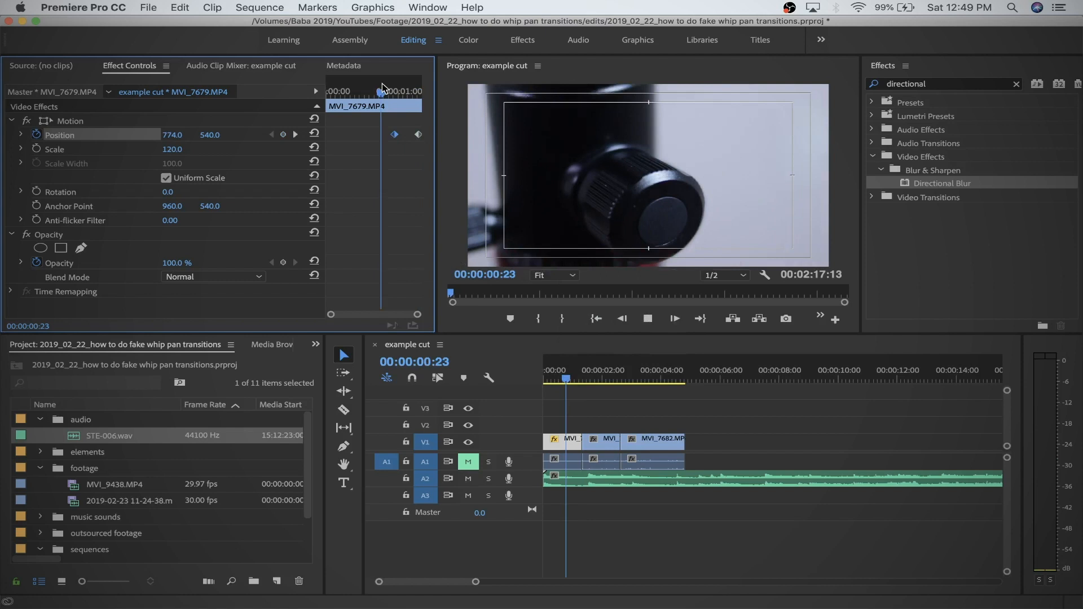
{"action": "key", "text": "space"}
{"action": "left_click", "coordinate": [382, 89]}
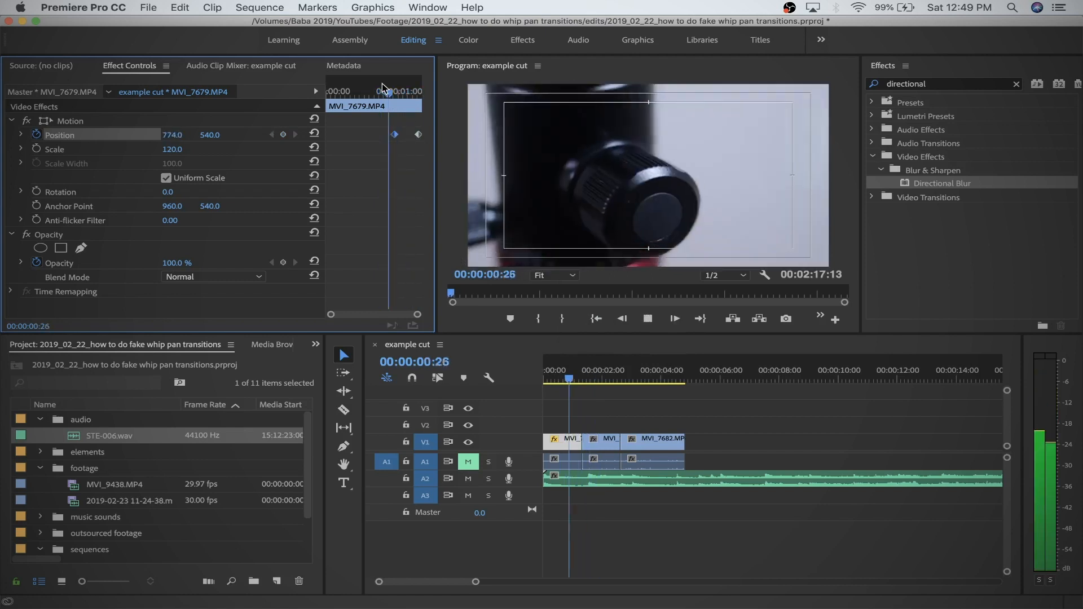
{"action": "left_click", "coordinate": [382, 89]}
{"action": "key", "text": "space"}
{"action": "key", "text": "space"}
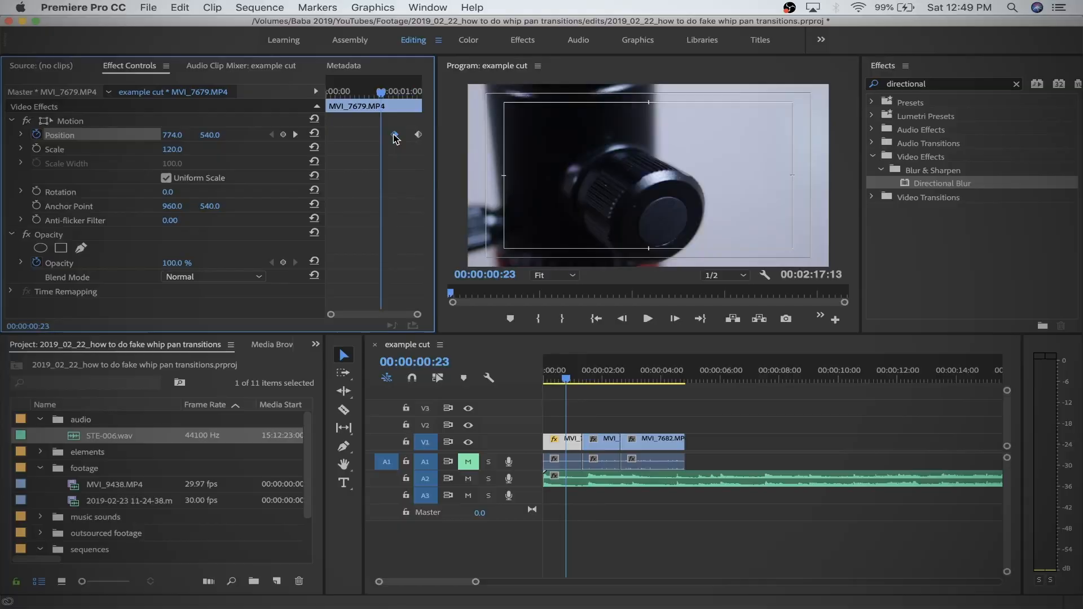
Apply Ease Out to the first Position keyframe and lengthen its velocity handle so the speed peaks near the last keyframe.
{"action": "right_click", "coordinate": [395, 135]}
{"action": "mouse_move", "coordinate": [459, 244]}
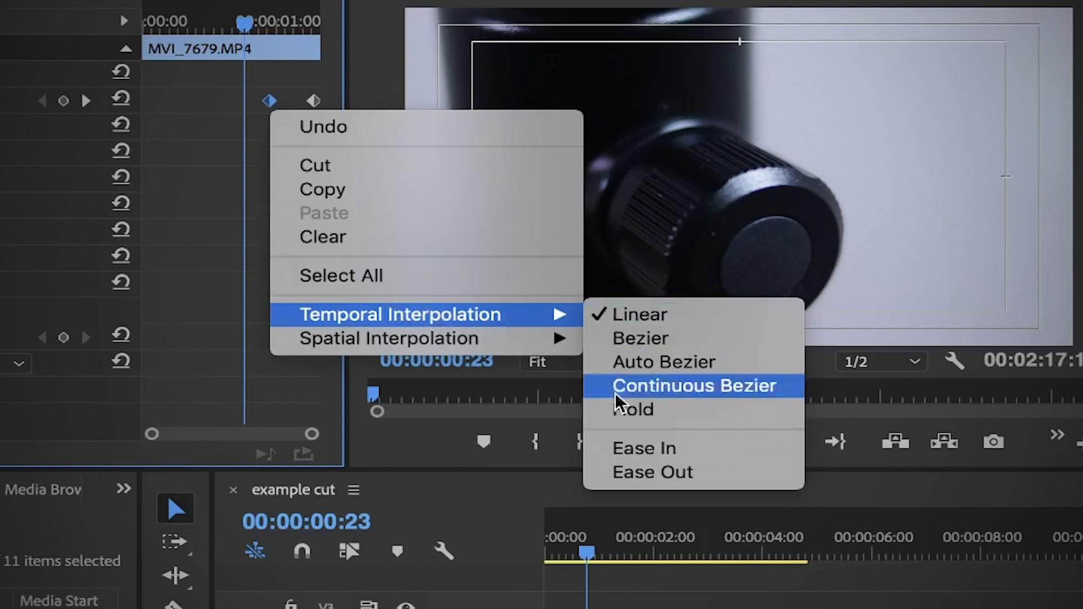
{"action": "left_click", "coordinate": [626, 483]}
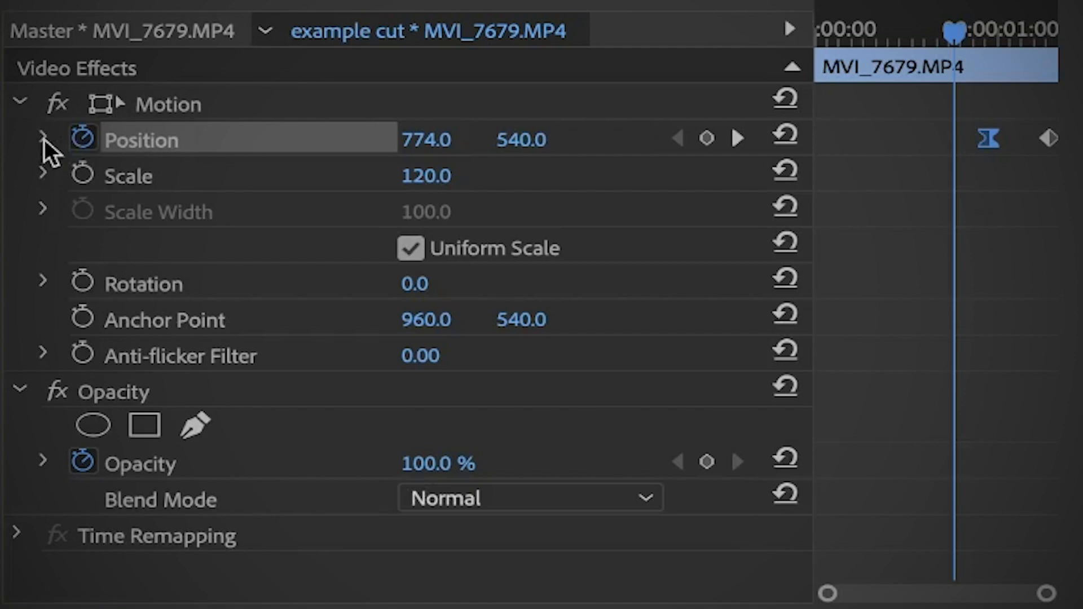
{"action": "left_click", "coordinate": [44, 139]}
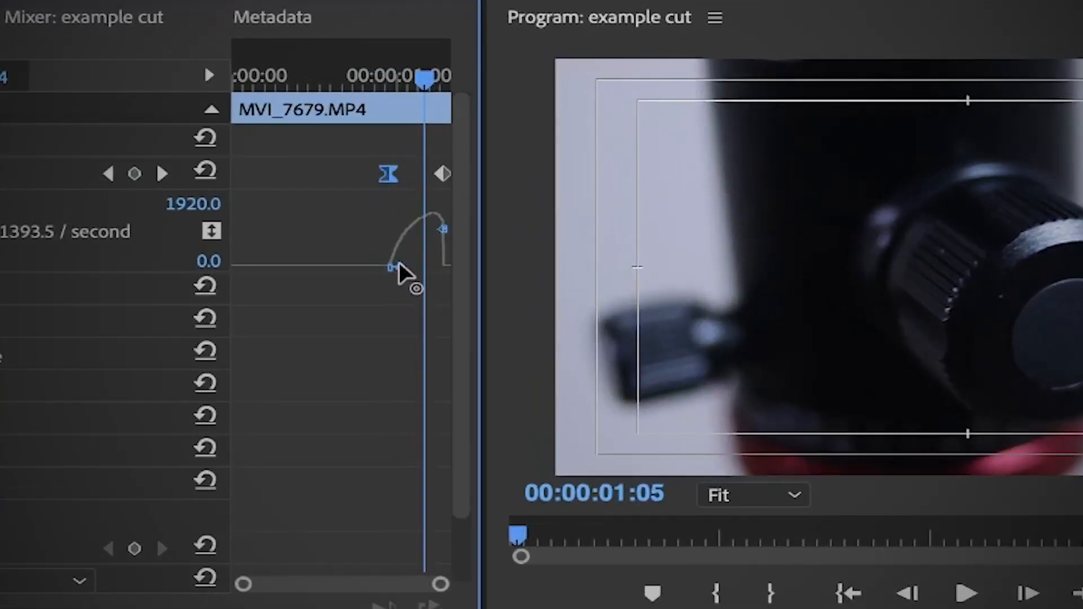
{"action": "left_click_drag", "start_coordinate": [401, 265], "coordinate": [422, 271]}
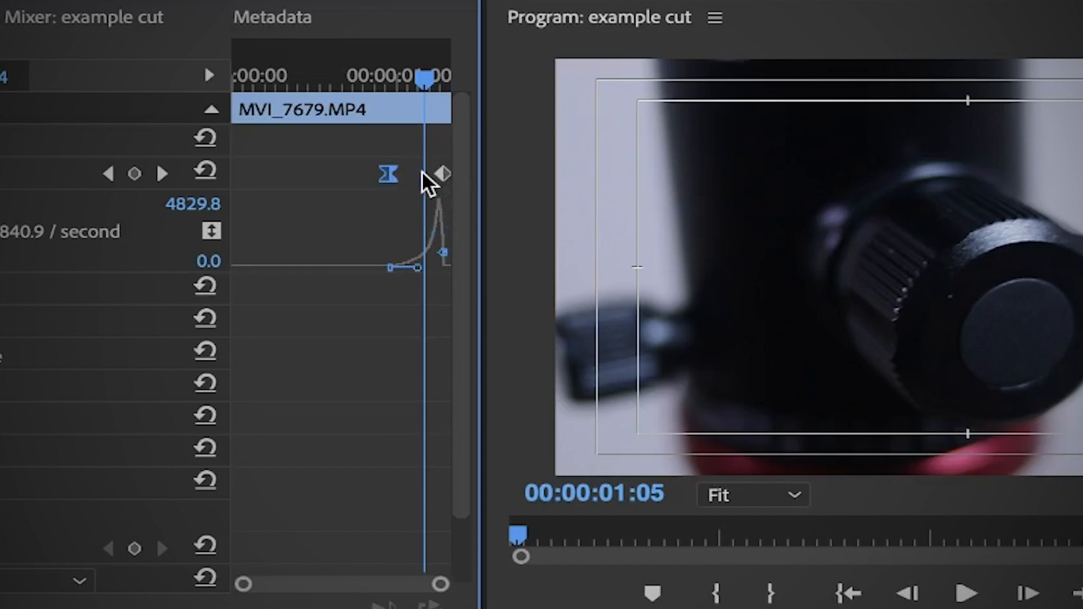
Play back the eased movement from the early part of MVI_7679.MP4.
{"action": "left_click_drag", "start_coordinate": [429, 110], "coordinate": [339, 128]}
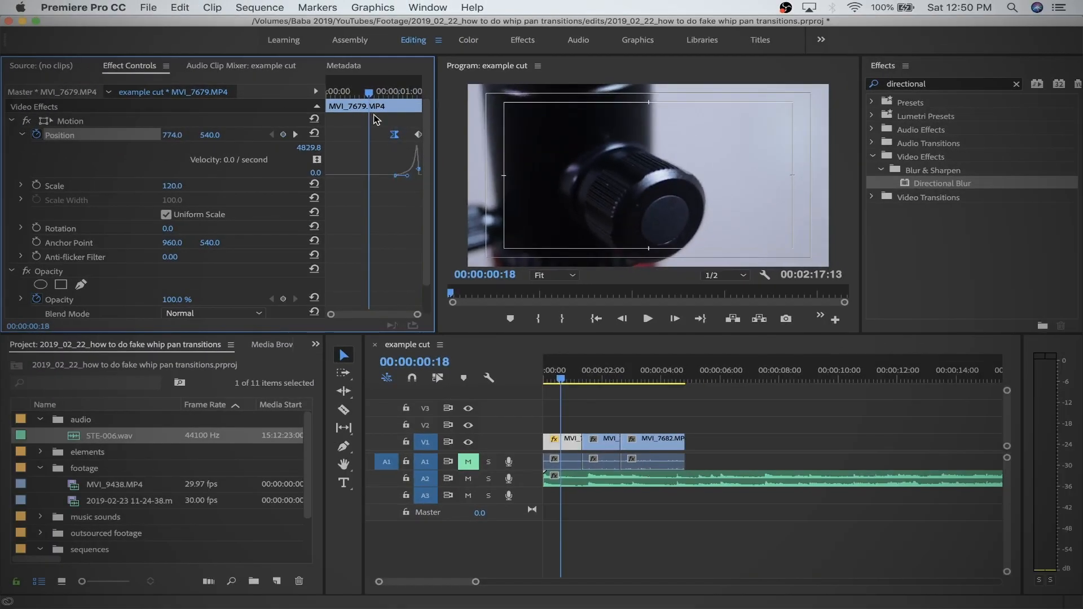
{"action": "key", "text": "space"}
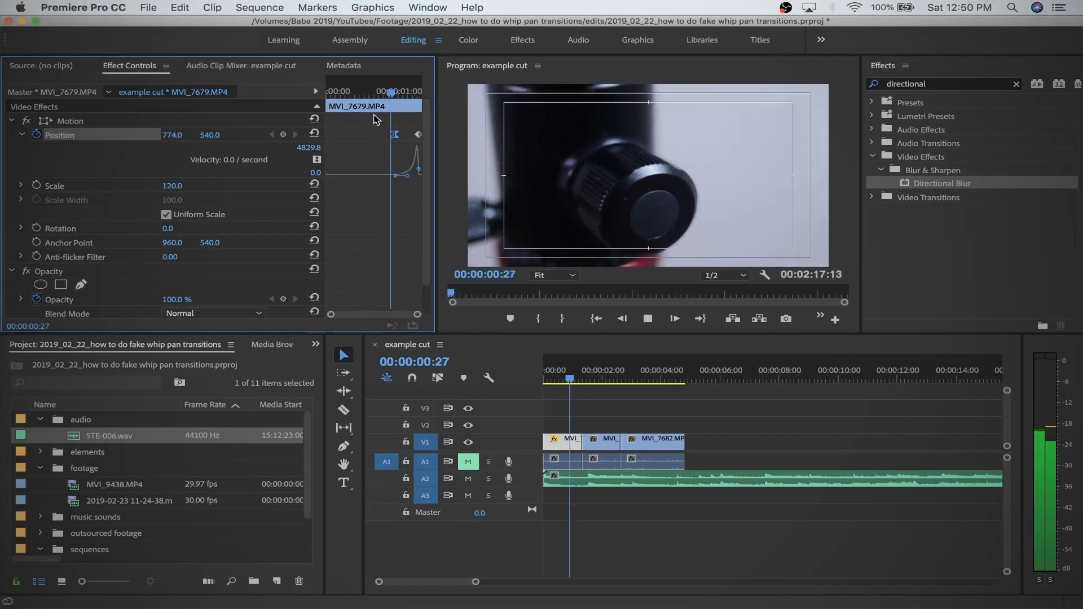
{"action": "key", "text": "space"}
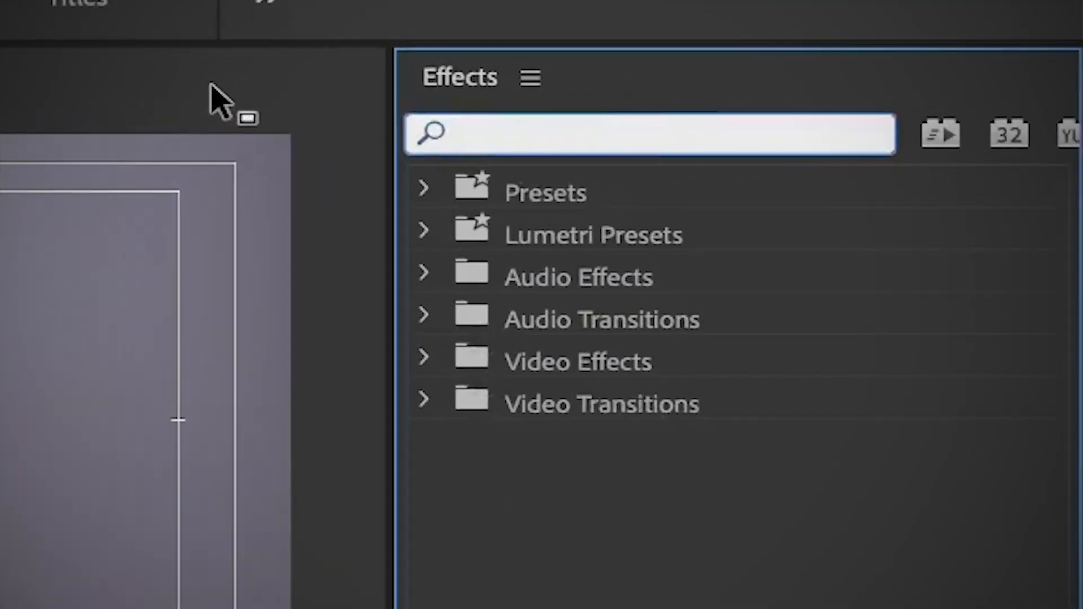
Search the effects for "directional blur" and apply Directional Blur to MVI_7679.MP4.
{"action": "type", "text": "direction"}
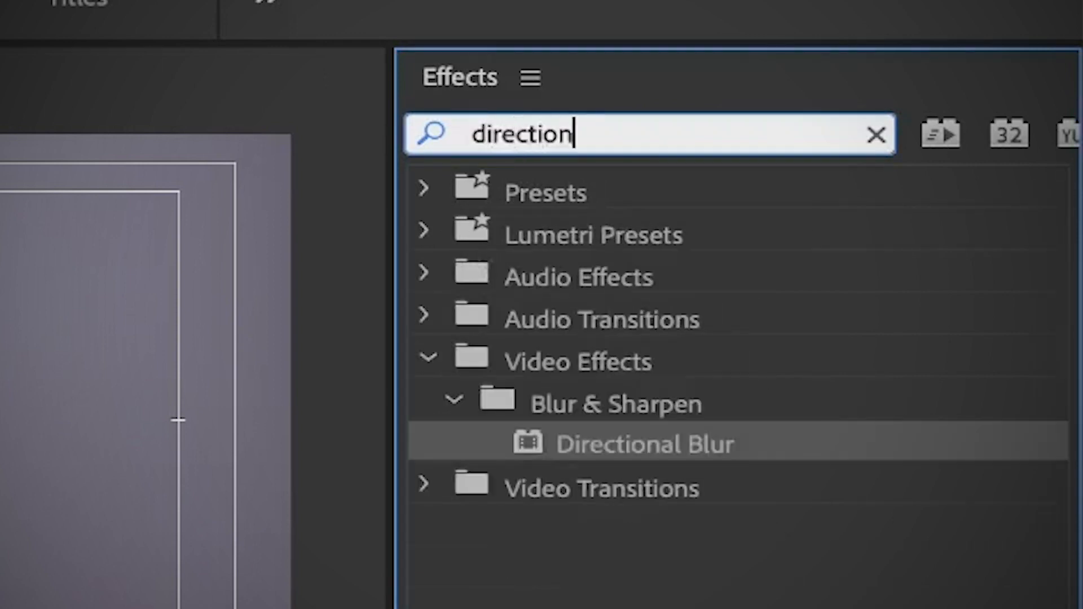
{"action": "type", "text": "al blur"}
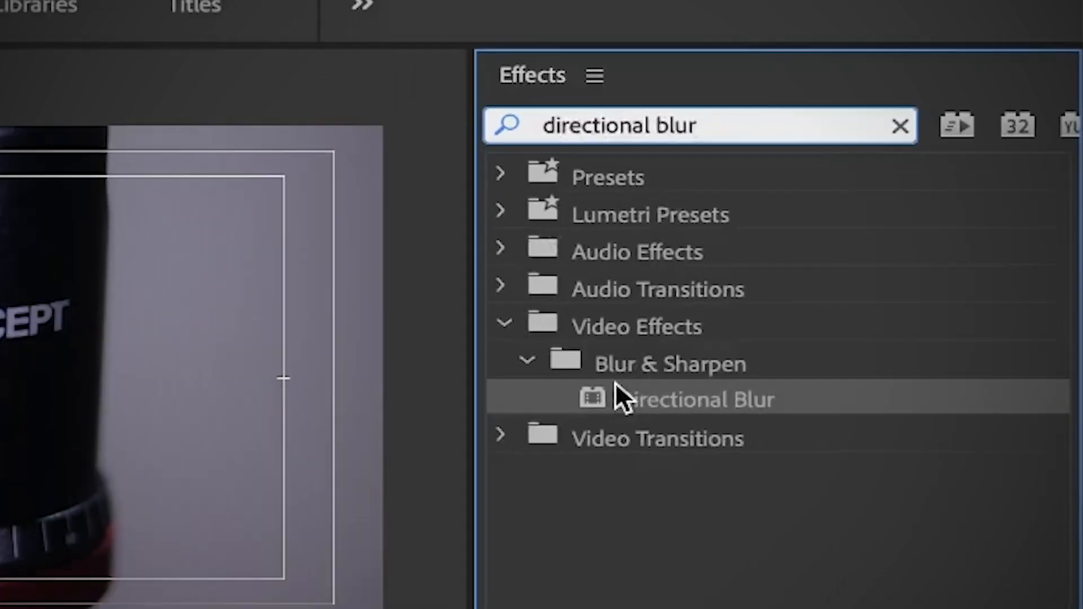
{"action": "mouse_move", "coordinate": [557, 435]}
{"action": "left_mouse_down"}
{"action": "mouse_move", "coordinate": [882, 225]}
{"action": "mouse_move", "coordinate": [528, 422]}
{"action": "mouse_move", "coordinate": [566, 439]}
{"action": "left_mouse_up"}
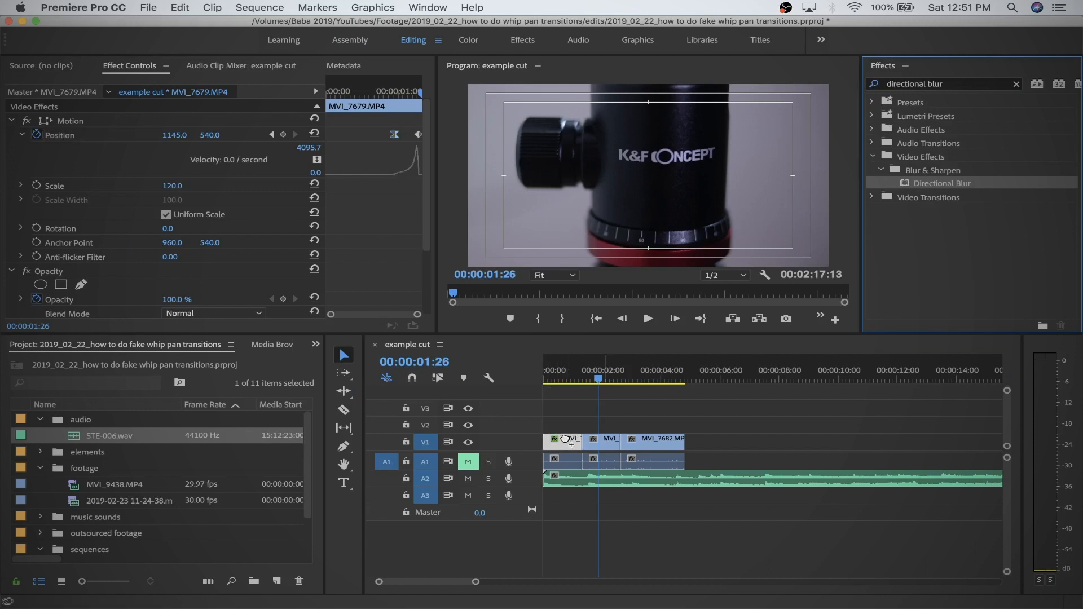
Add Blur Length keyframes to the Directional Blur at 00:00:01:09 and 00:00:00:29, aligned with the Position keyframes.
{"action": "left_click", "coordinate": [270, 136]}
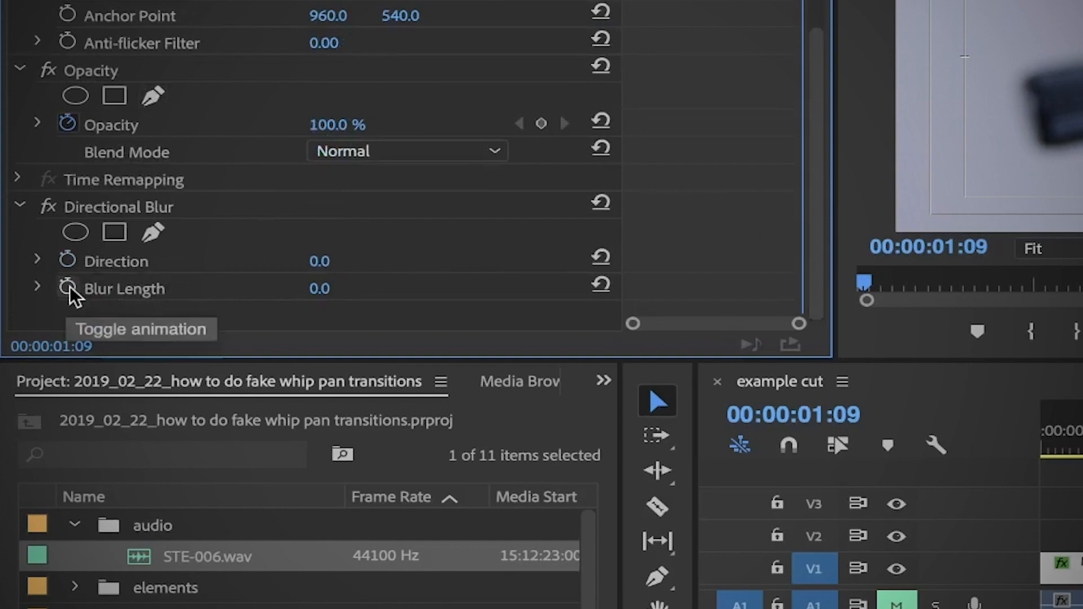
{"action": "left_click", "coordinate": [69, 286]}
{"action": "left_click_drag", "start_coordinate": [815, 223], "coordinate": [826, 41]}
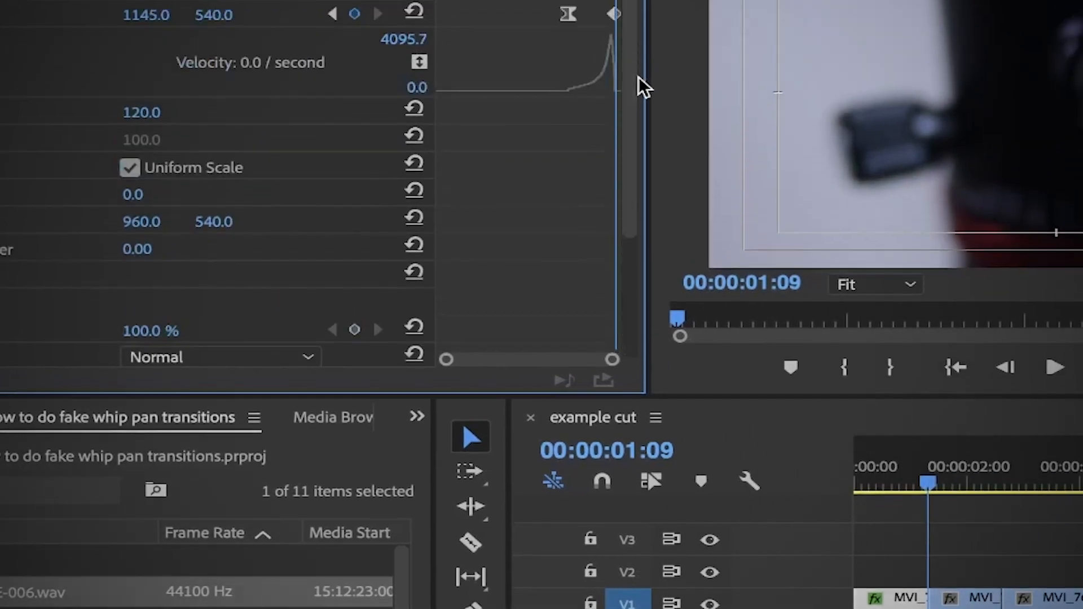
{"action": "left_click", "coordinate": [334, 15]}
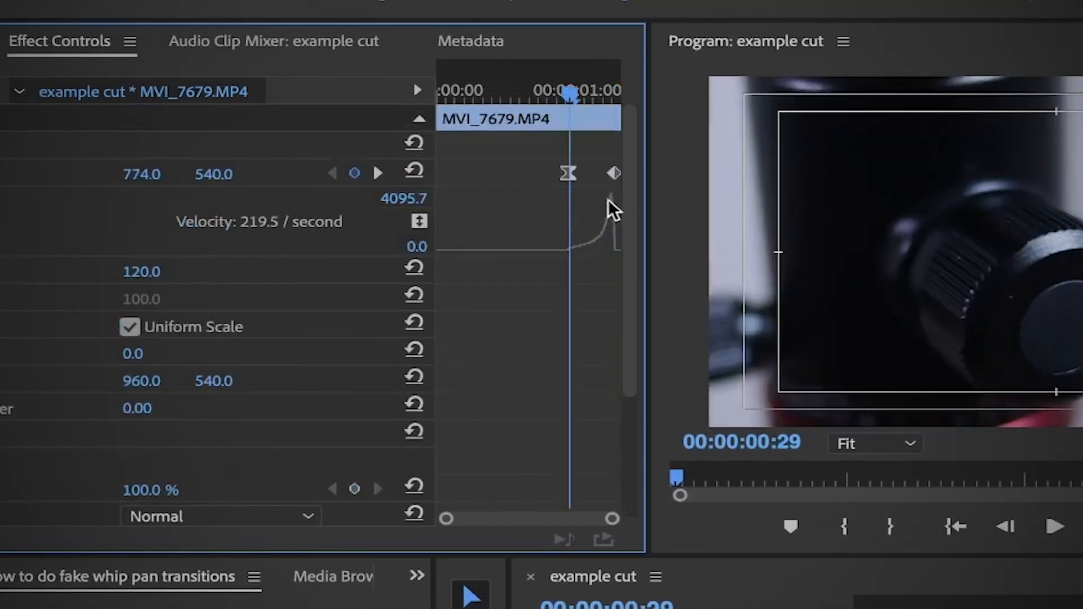
{"action": "left_click_drag", "start_coordinate": [625, 194], "coordinate": [621, 313]}
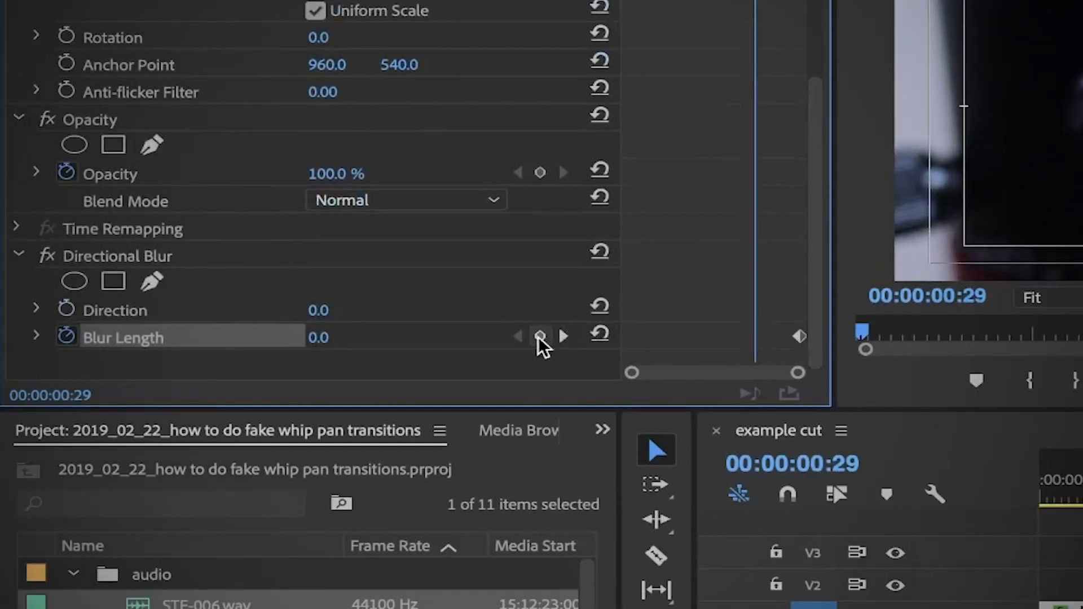
{"action": "left_click", "coordinate": [539, 337]}
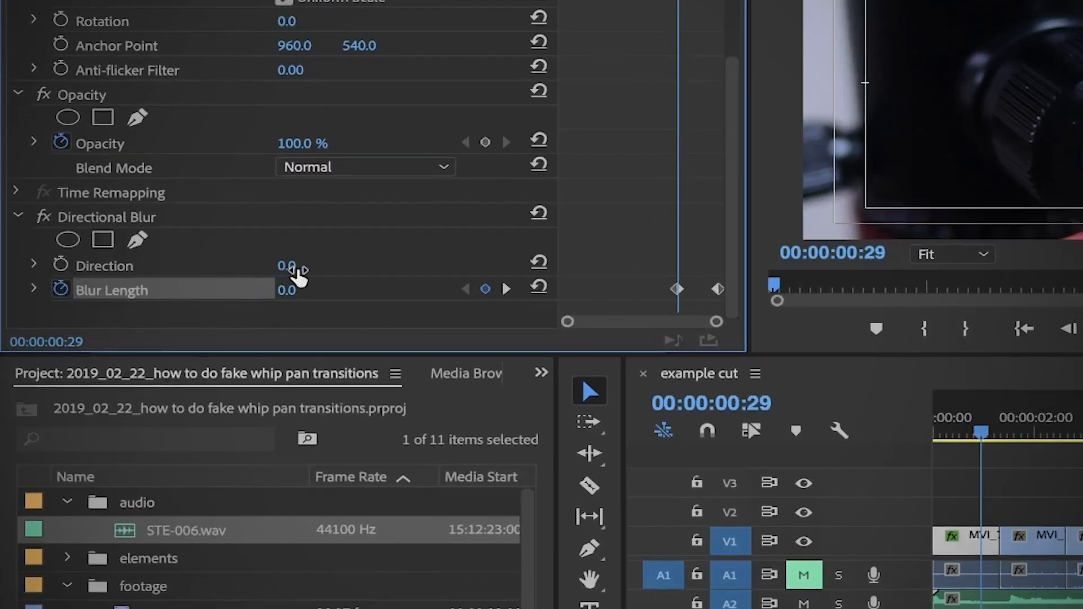
Set the Directional Blur's Direction to 90° and its Blur Length to 30 at the 00:00:01:09 keyframe.
{"action": "left_click", "coordinate": [169, 282]}
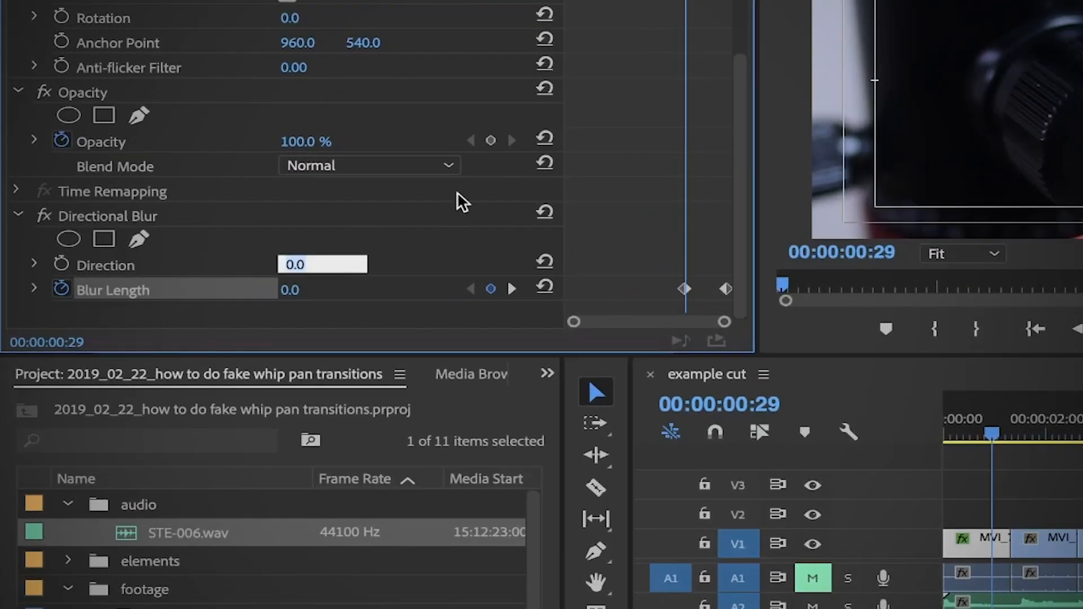
{"action": "type", "text": "90"}
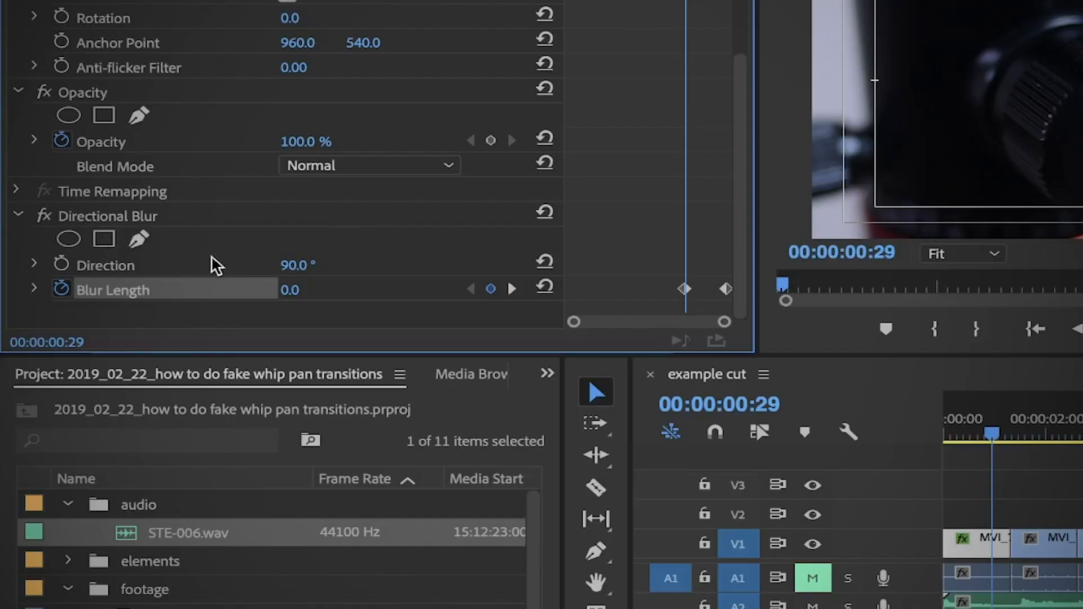
{"action": "left_click", "coordinate": [514, 289]}
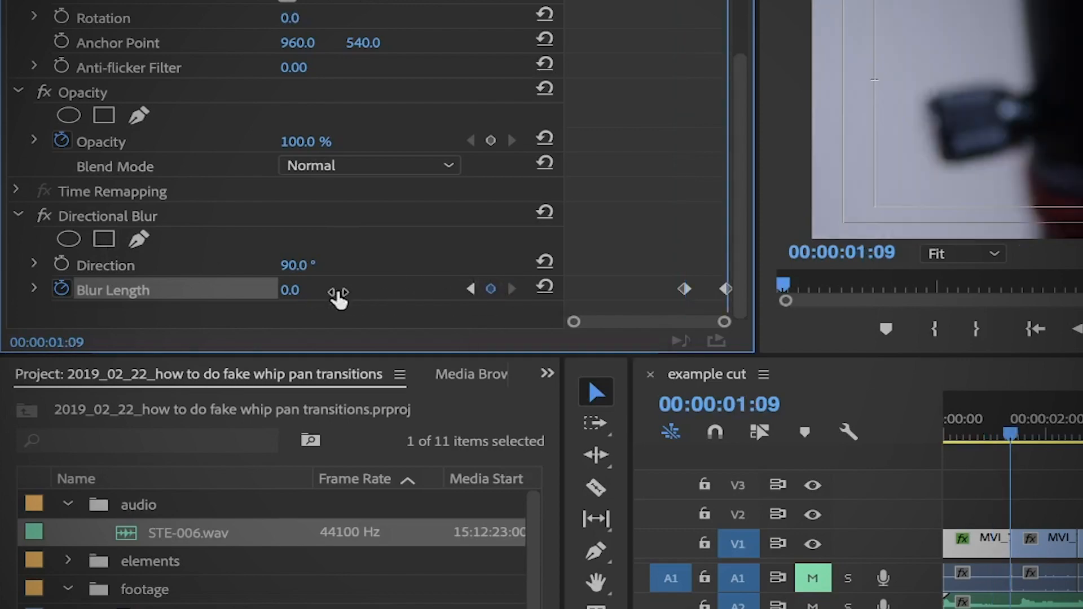
{"action": "left_click", "coordinate": [314, 287]}
{"action": "type", "text": "30"}
{"action": "key", "text": "Return"}
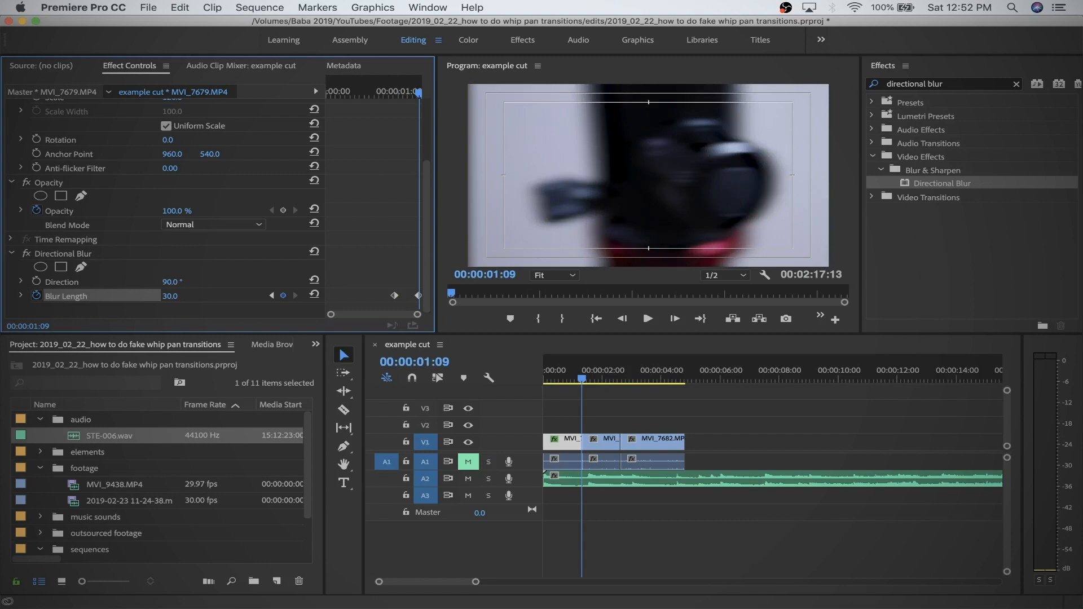
Apply Ease Out to the first Blur Length keyframe and play back the blurred transition from near the clip's start.
{"action": "left_click", "coordinate": [395, 295]}
{"action": "right_click", "coordinate": [396, 297]}
{"action": "left_click", "coordinate": [444, 496]}
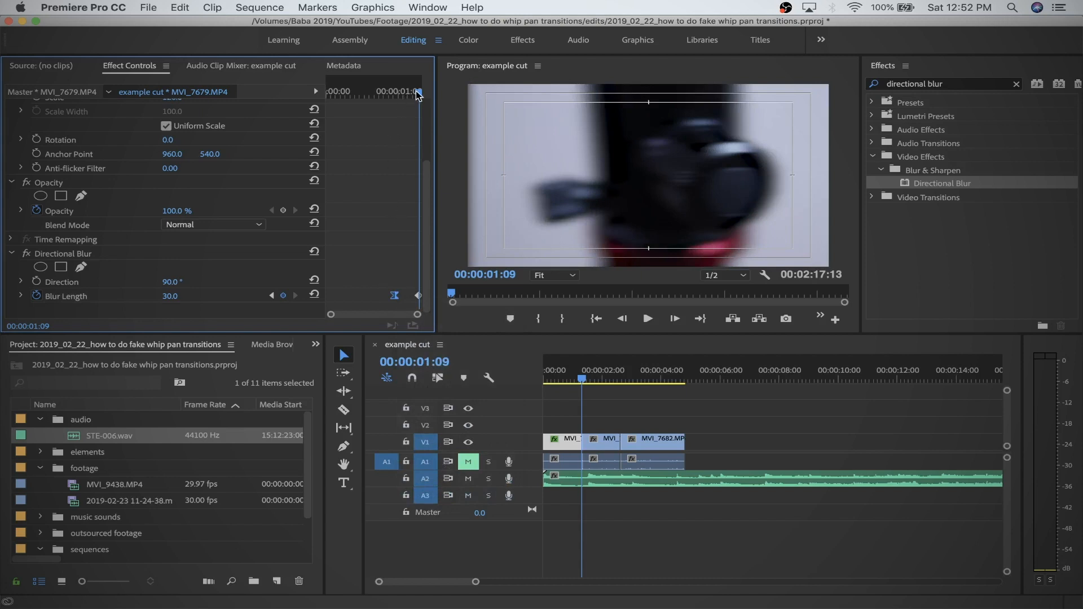
{"action": "left_click_drag", "start_coordinate": [420, 94], "coordinate": [336, 106]}
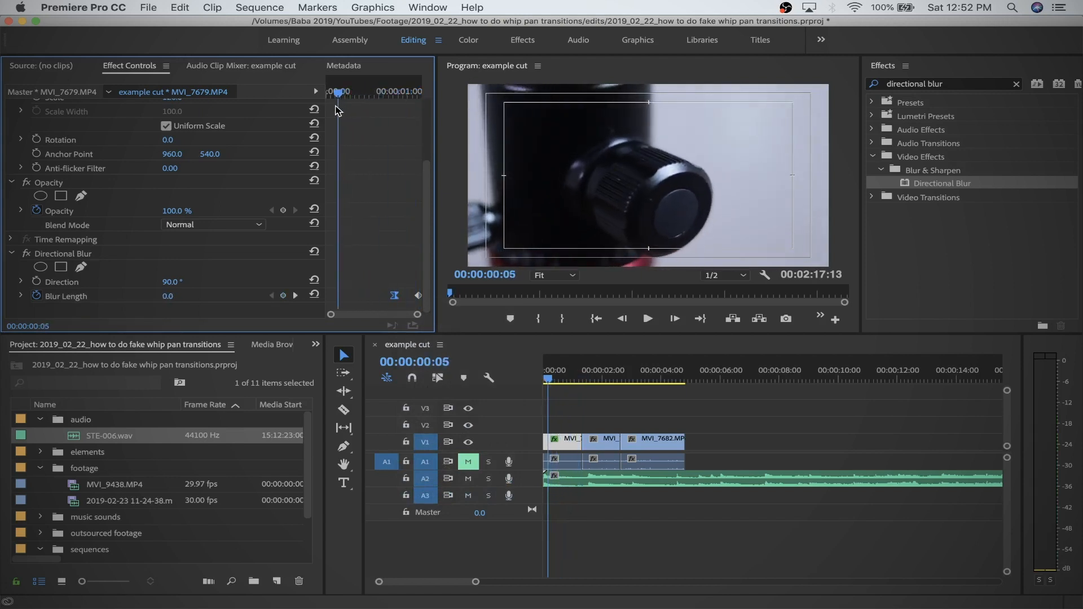
{"action": "key", "text": "space"}
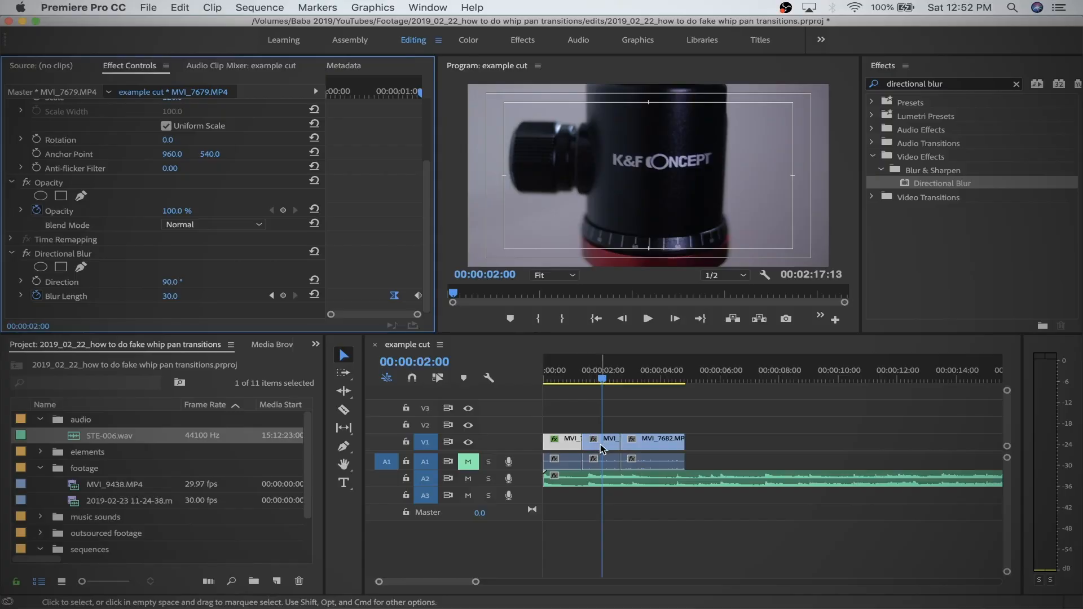
Select the second clip, MVI_7681.MP4, go to its first frame at 00:00:01:10 and set its Scale to 120.
{"action": "left_click", "coordinate": [600, 443]}
{"action": "left_click_drag", "start_coordinate": [356, 90], "coordinate": [191, 112]}
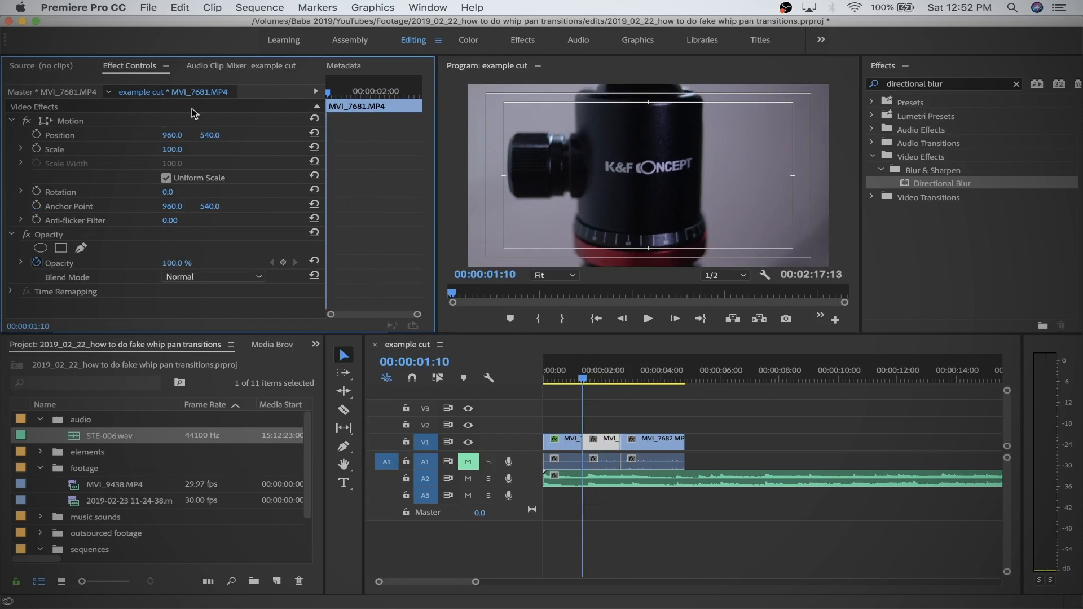
{"action": "left_click", "coordinate": [172, 149]}
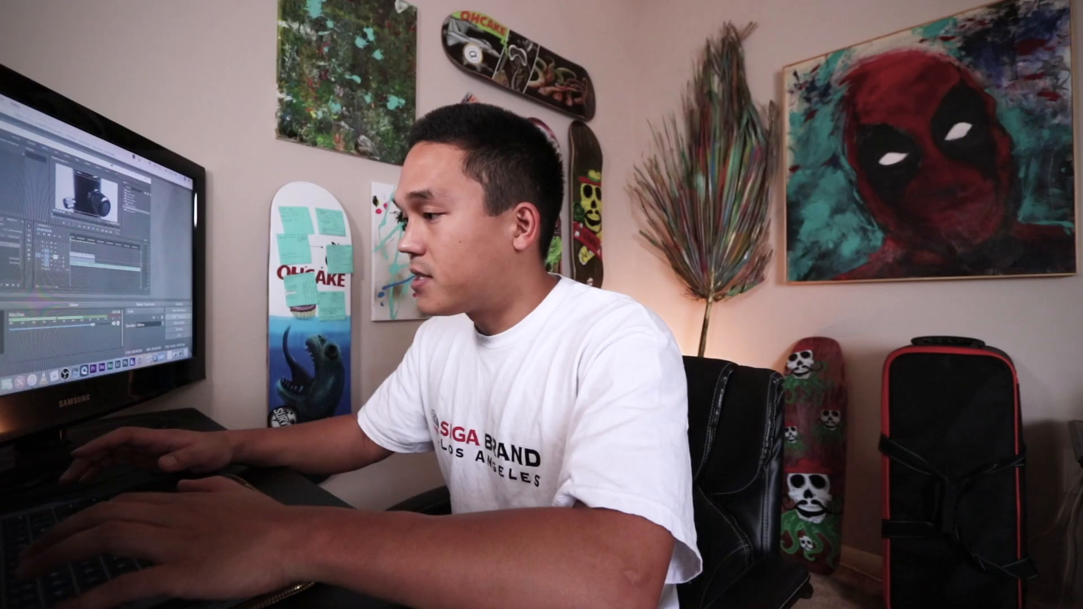
{"action": "key", "text": "Return"}
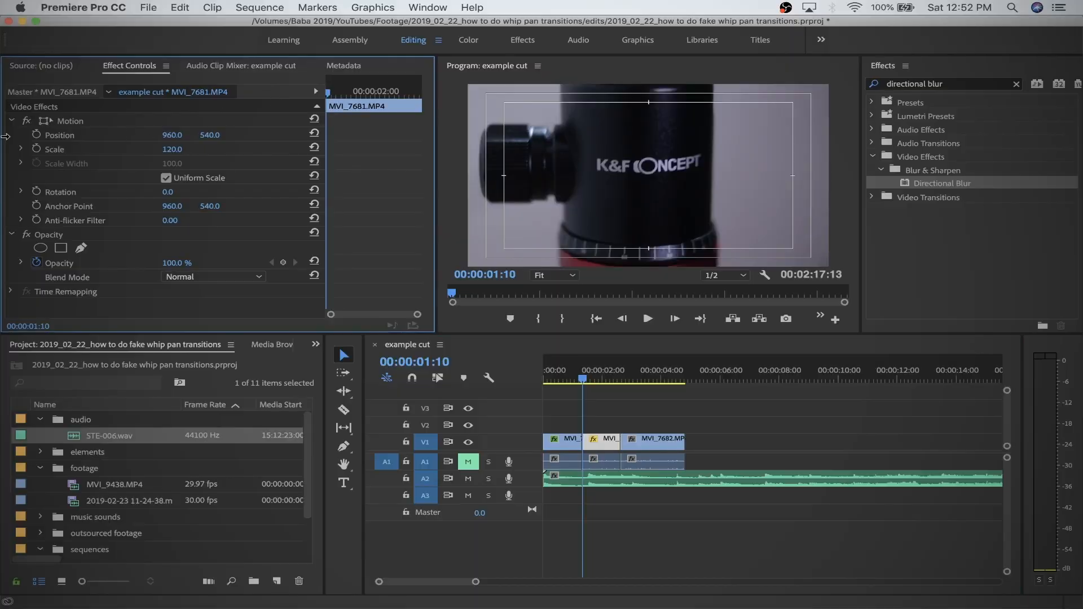
Keyframe the second clip's horizontal Position at 772 on 00:00:01:10 and at 1150 on 00:00:01:20.
{"action": "left_click", "coordinate": [36, 135]}
{"action": "left_click_drag", "start_coordinate": [172, 135], "coordinate": [120, 135]}
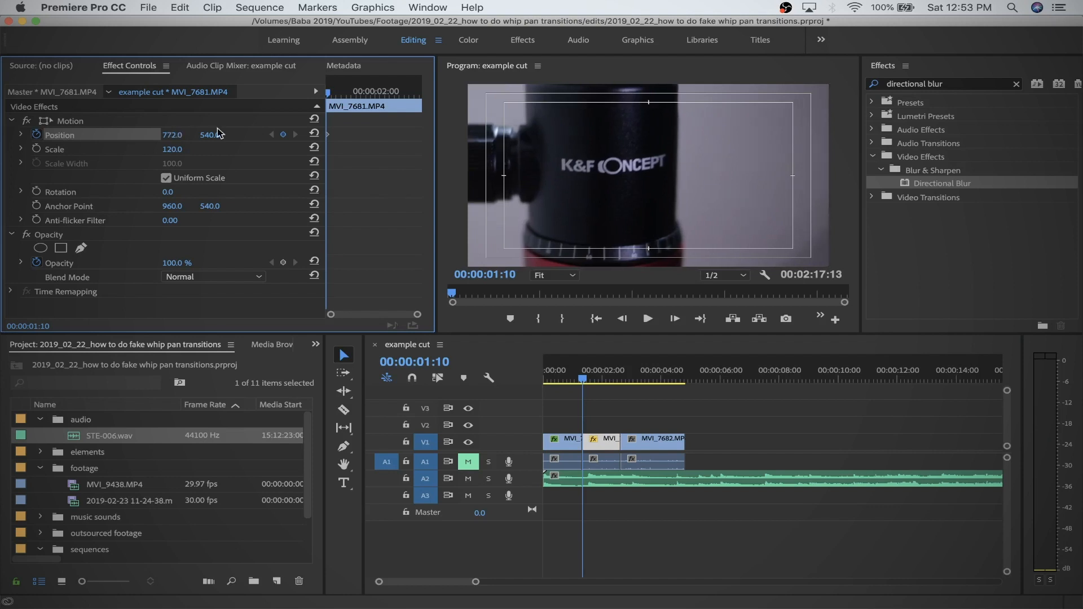
{"action": "key", "text": "space"}
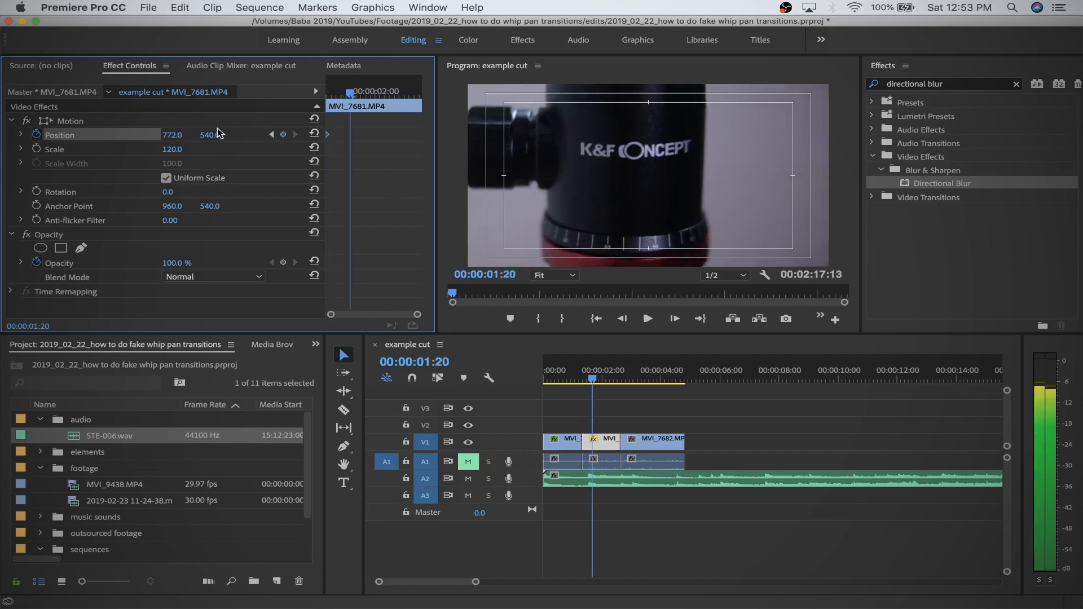
{"action": "left_click", "coordinate": [282, 135]}
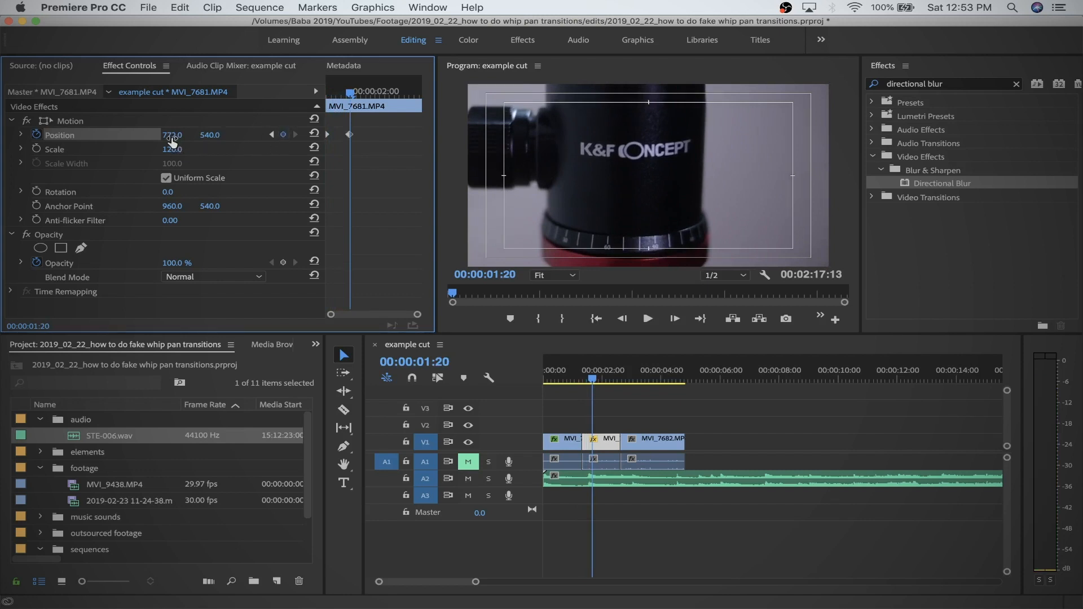
{"action": "left_click_drag", "start_coordinate": [173, 135], "coordinate": [385, 134]}
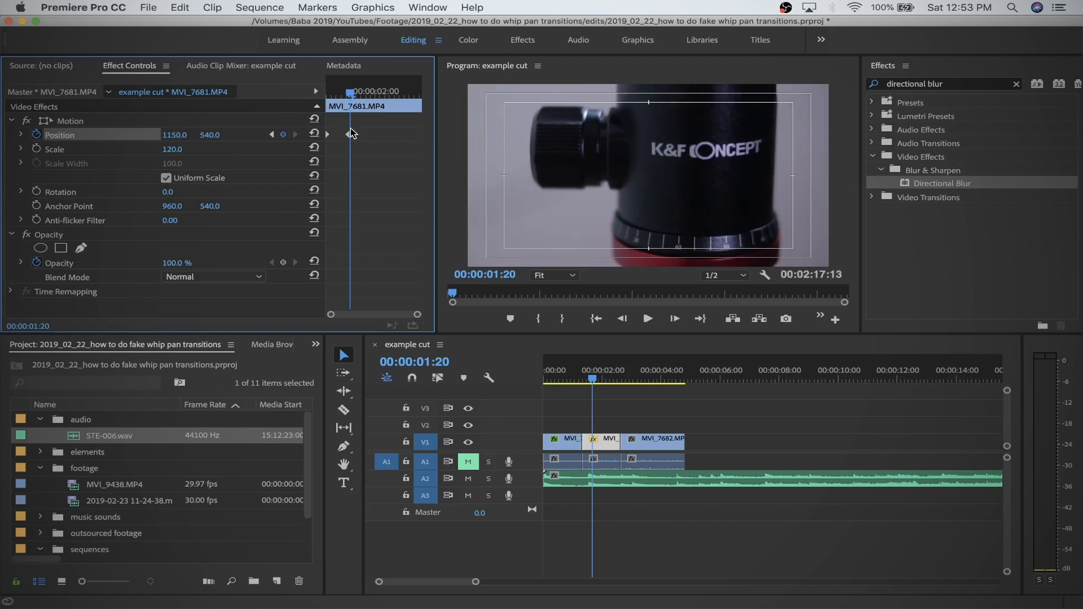
Apply Ease In to the second Position keyframe and stretch its velocity handle back toward the first keyframe for a steep early peak.
{"action": "right_click", "coordinate": [350, 136]}
{"action": "mouse_move", "coordinate": [424, 248]}
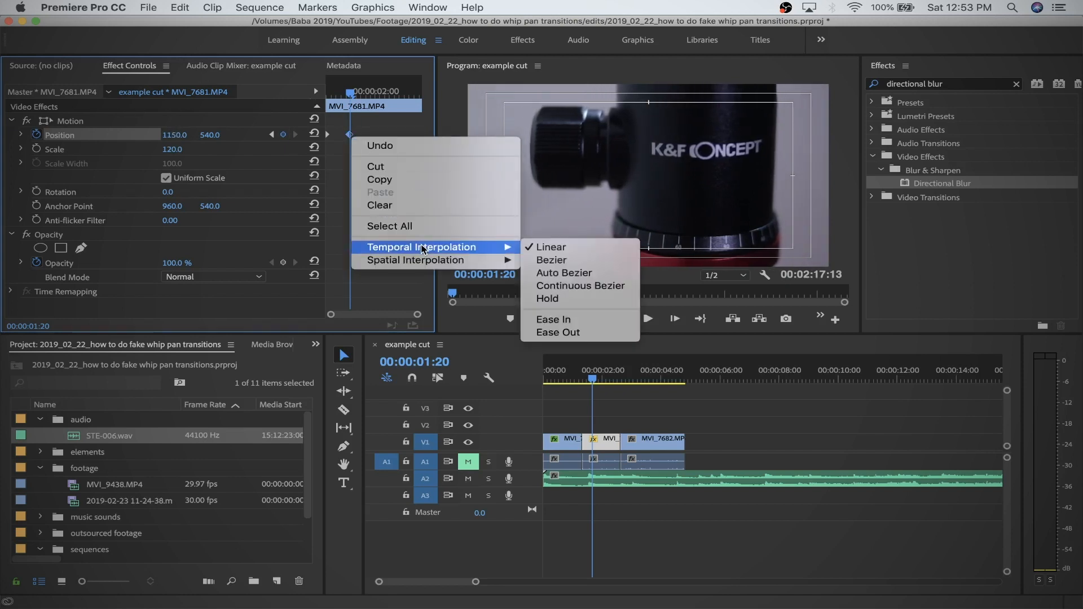
{"action": "left_click", "coordinate": [553, 319]}
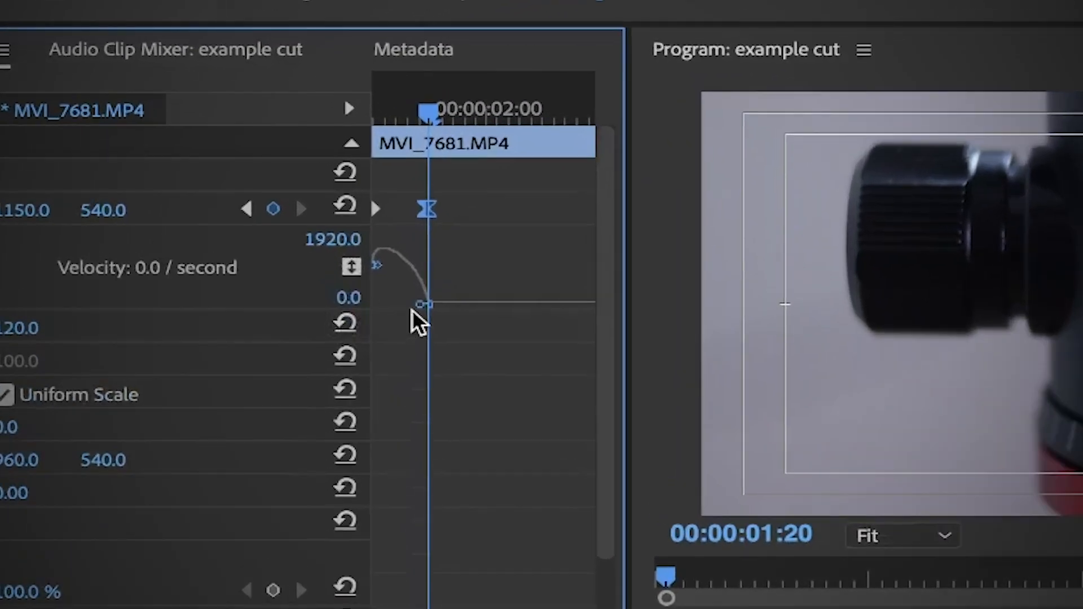
{"action": "left_click", "coordinate": [417, 310]}
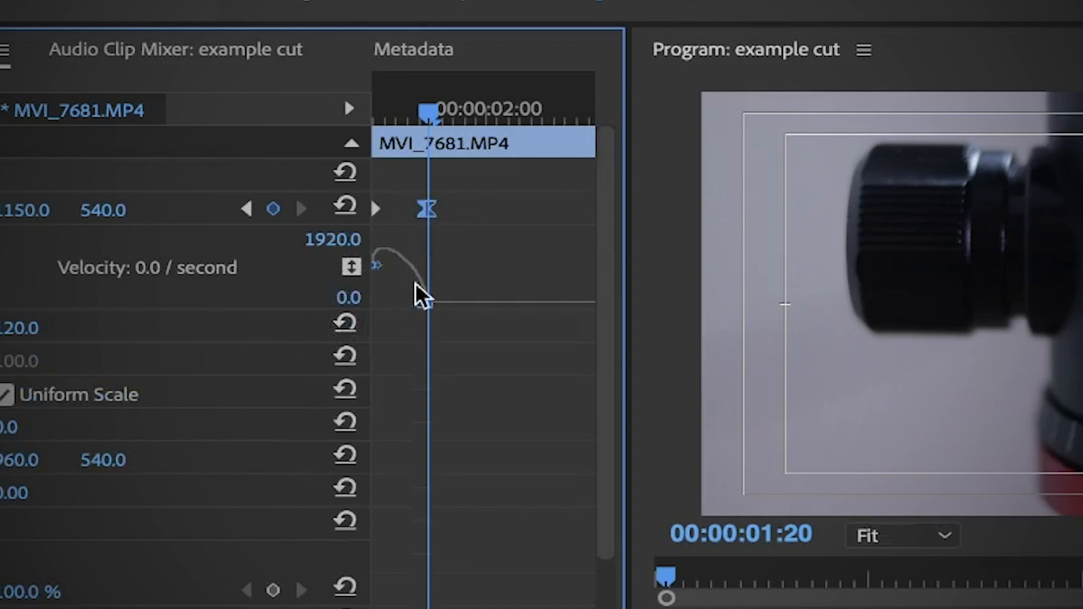
{"action": "left_click", "coordinate": [427, 209]}
{"action": "left_click_drag", "start_coordinate": [422, 303], "coordinate": [397, 306]}
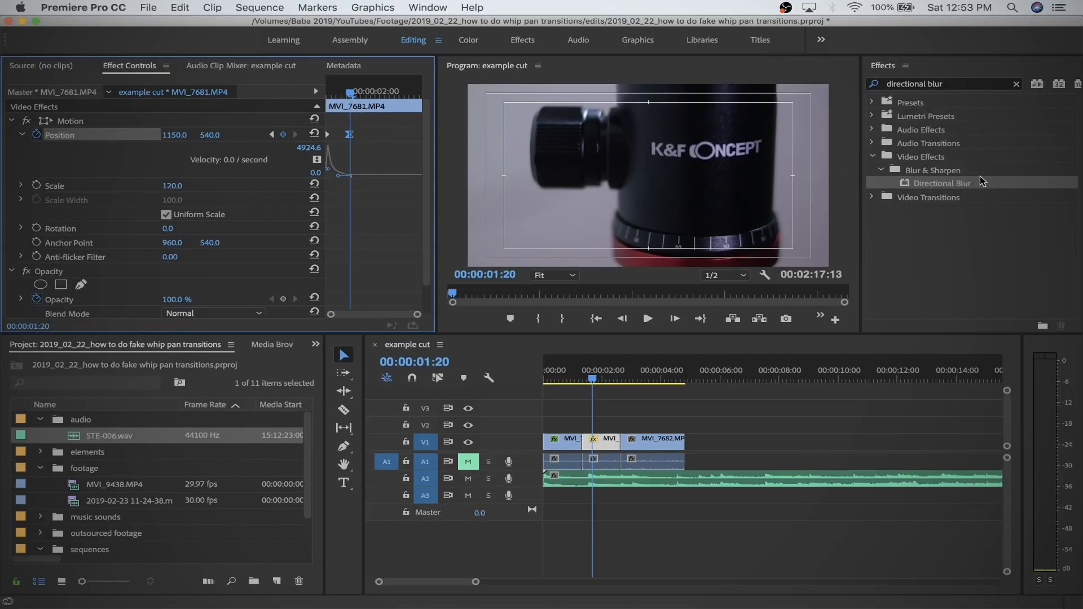
Apply Directional Blur to MVI_7681.MP4 and add Blur Length keyframes at 00:00:01:20 and the clip's first frame, 00:00:01:10.
{"action": "left_click_drag", "start_coordinate": [981, 181], "coordinate": [339, 237]}
{"action": "left_click", "coordinate": [36, 296]}
{"action": "key", "text": "Up"}
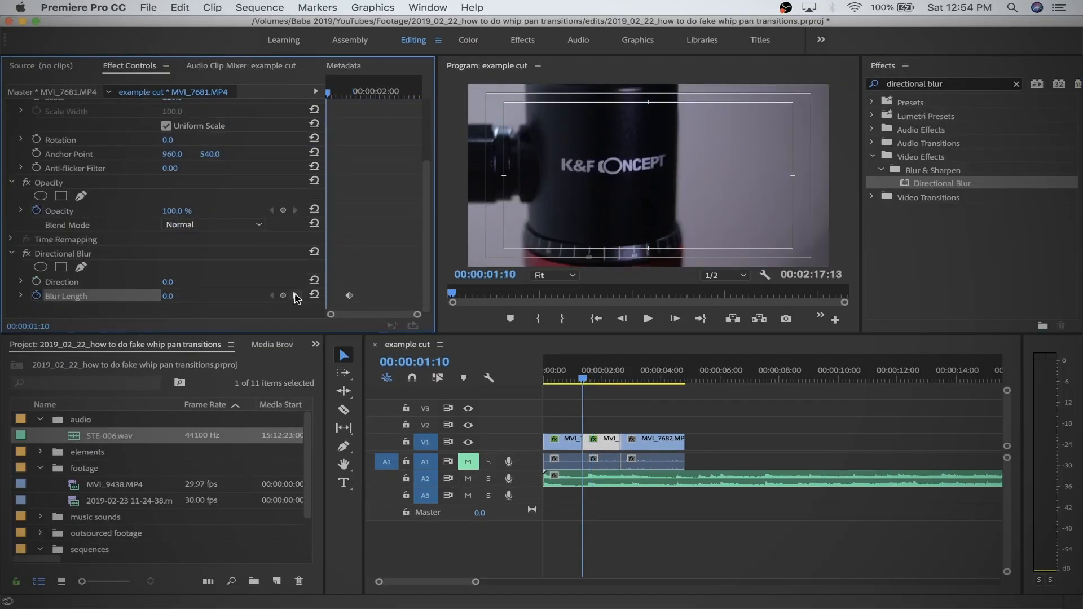
Set the second clip's Directional Blur to a Direction of 90° and a Blur Length of 30 at 00:00:01:10.
{"action": "left_click", "coordinate": [169, 282]}
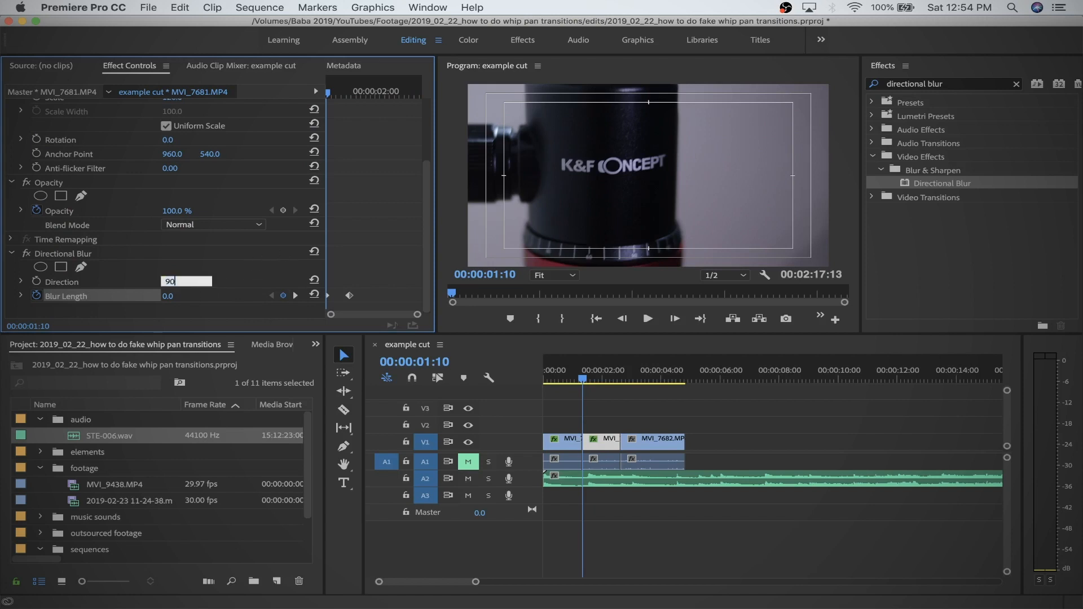
{"action": "key", "text": "Return"}
{"action": "left_click", "coordinate": [170, 295]}
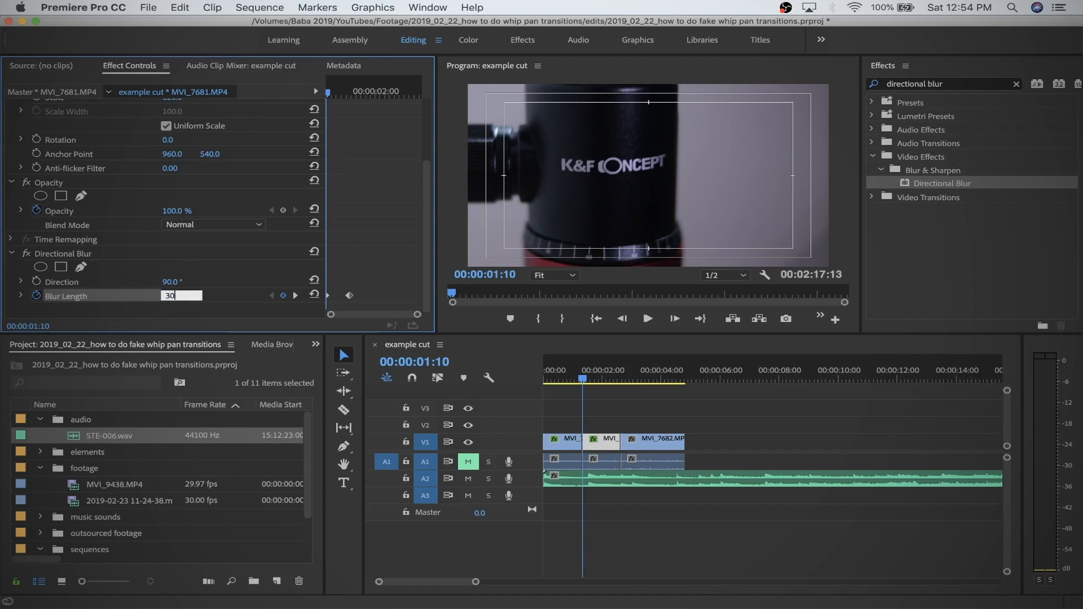
{"action": "type", "text": "30"}
{"action": "key", "text": "Return"}
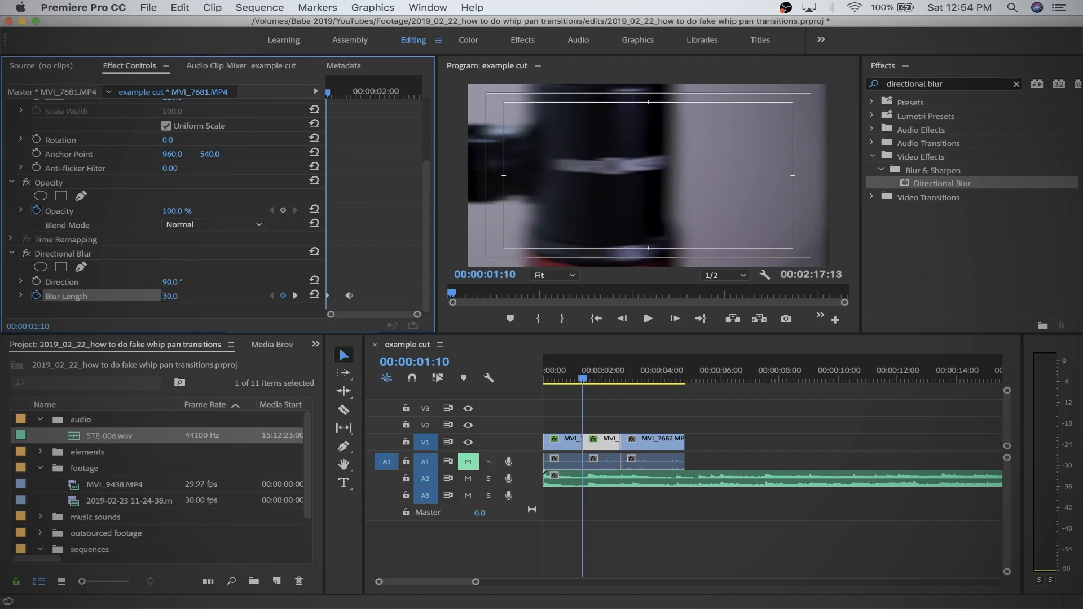
Apply Ease In to the second Blur Length keyframe and move the playhead to it at 00:00:01:20.
{"action": "left_click", "coordinate": [350, 297]}
{"action": "right_click", "coordinate": [350, 297]}
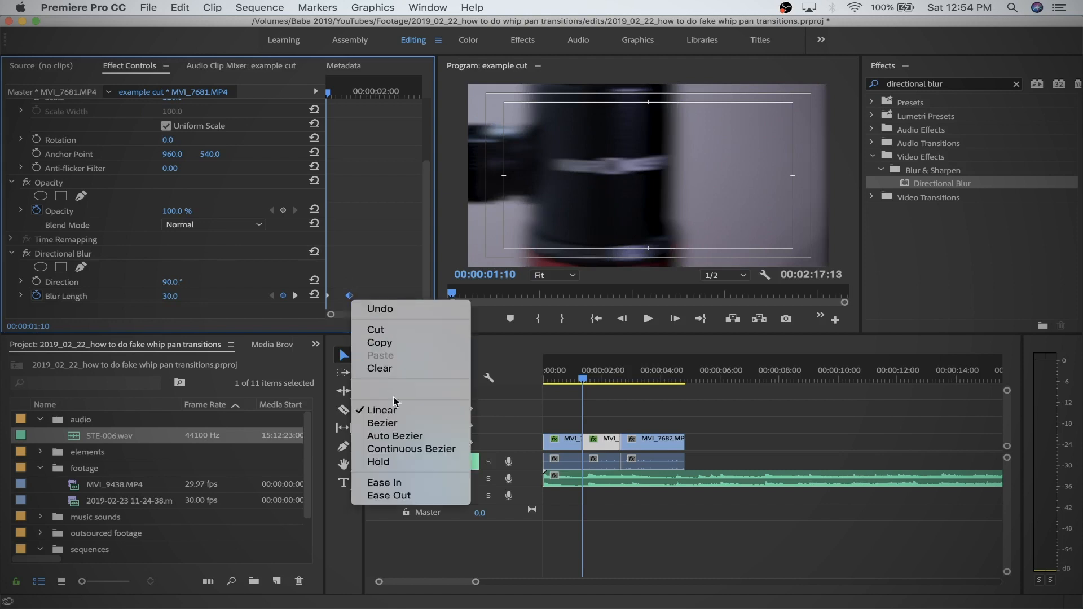
{"action": "left_click", "coordinate": [395, 485]}
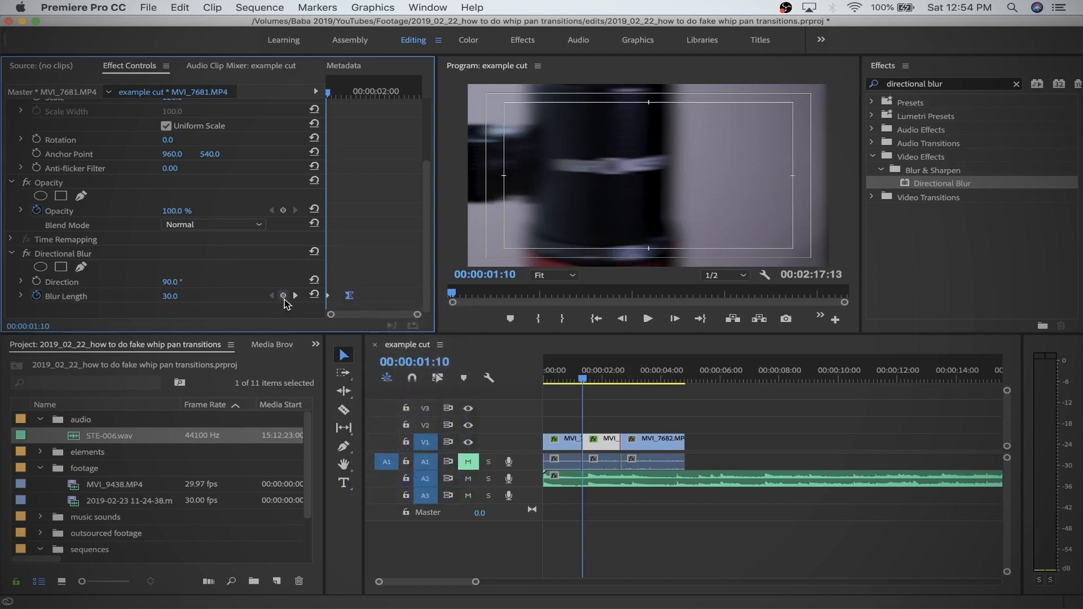
{"action": "left_click", "coordinate": [296, 296]}
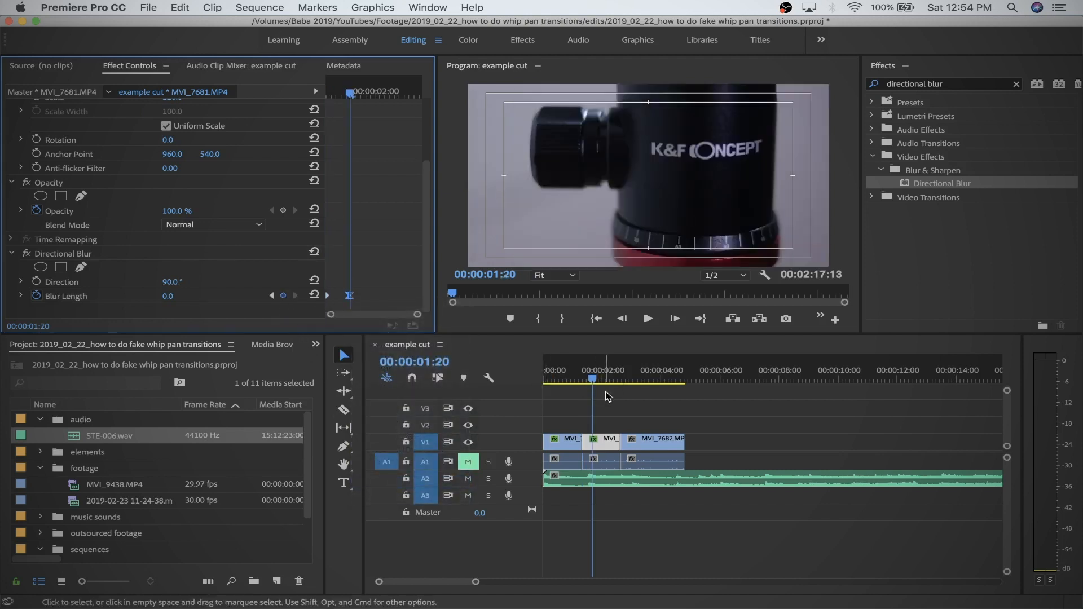
Play back the whip pan between the first and second clips several times, starting midway through the first clip.
{"action": "left_click_drag", "start_coordinate": [596, 385], "coordinate": [564, 381]}
{"action": "key", "text": "space"}
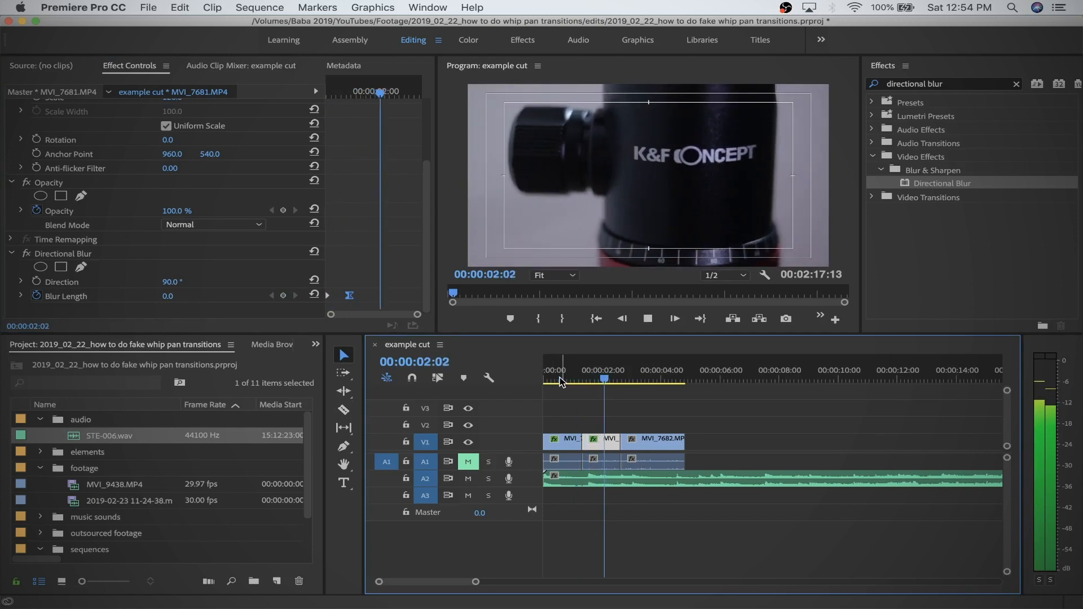
{"action": "left_click", "coordinate": [560, 381]}
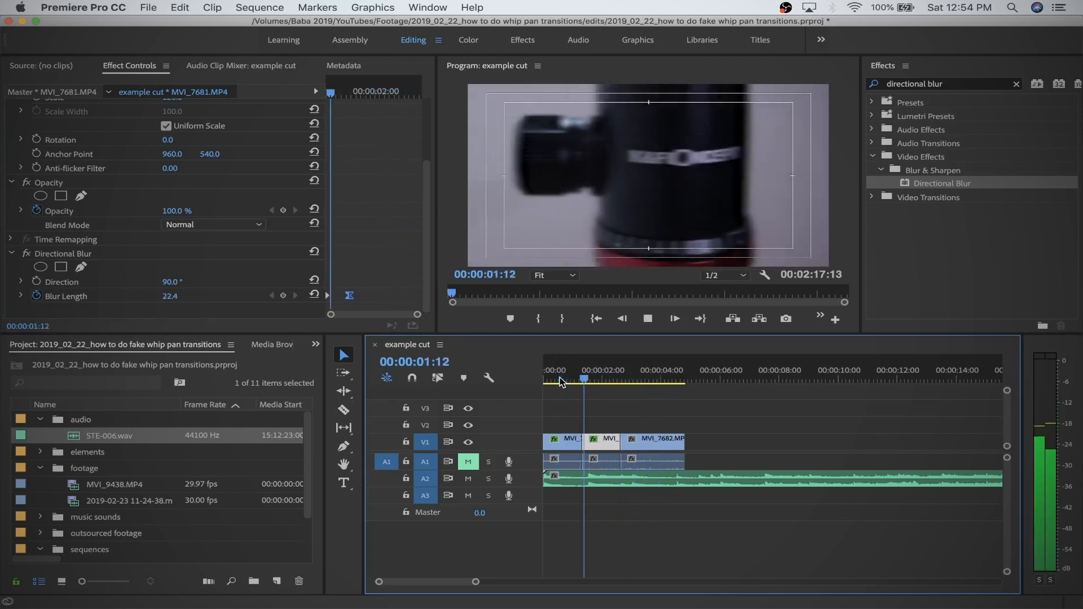
{"action": "left_click", "coordinate": [560, 381]}
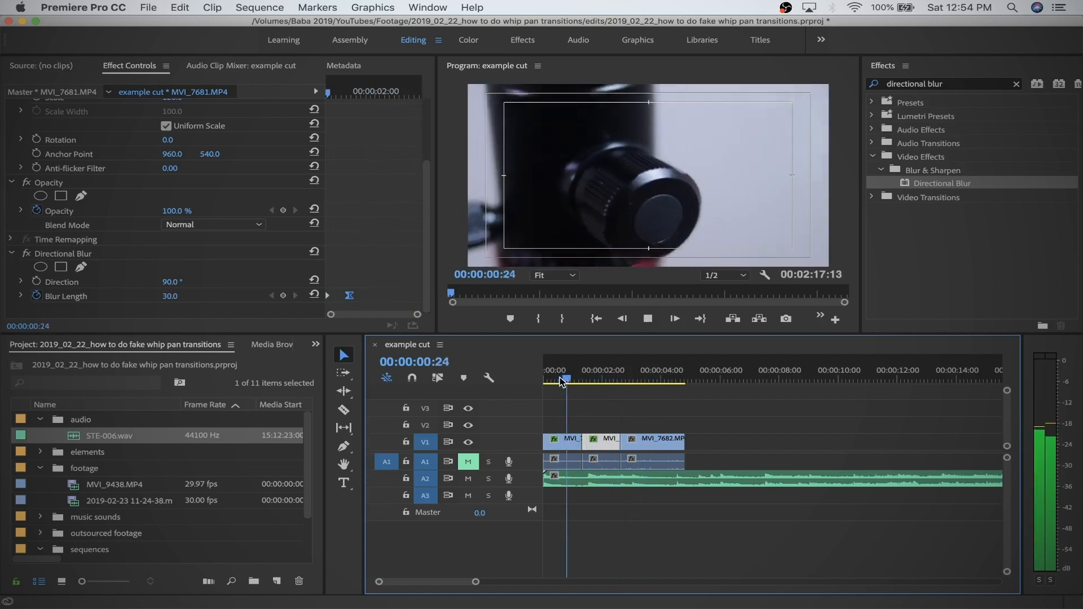